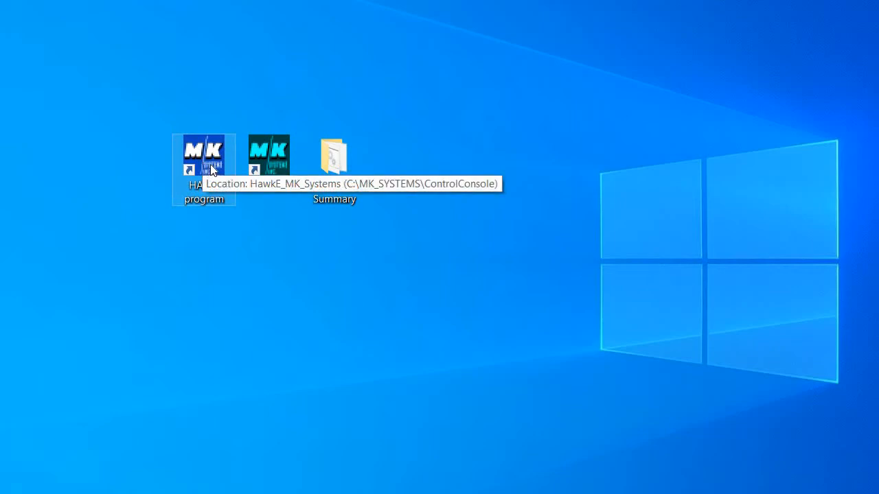
Step: Open File Explorer at the Network location and dismiss the network discovery message
left_click_drag(211, 166, 184, 159)
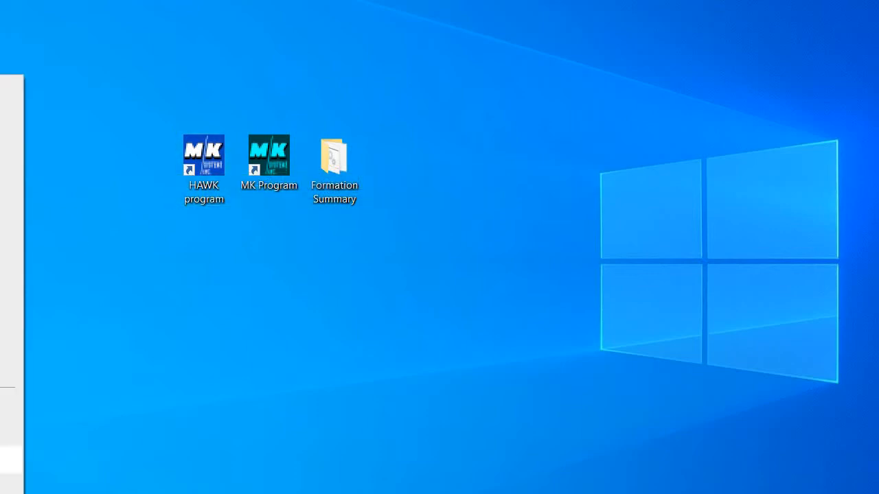
left_click(8, 460)
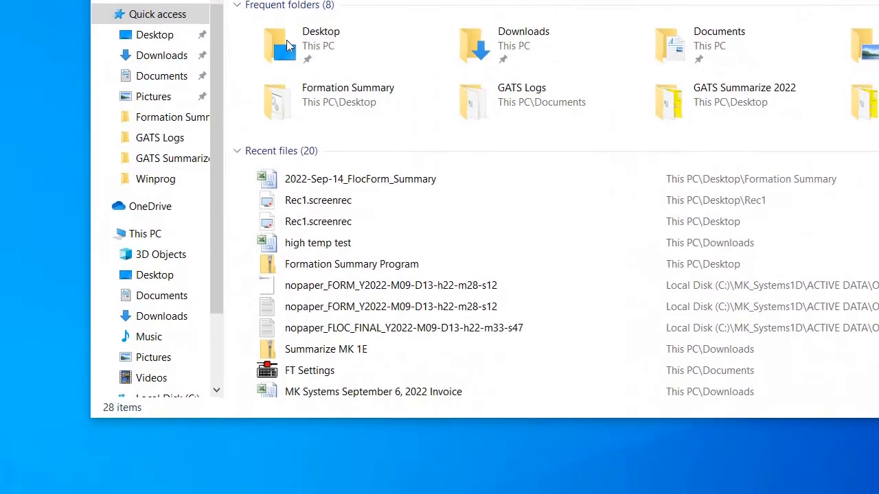
scroll(213, 353, "down", 2)
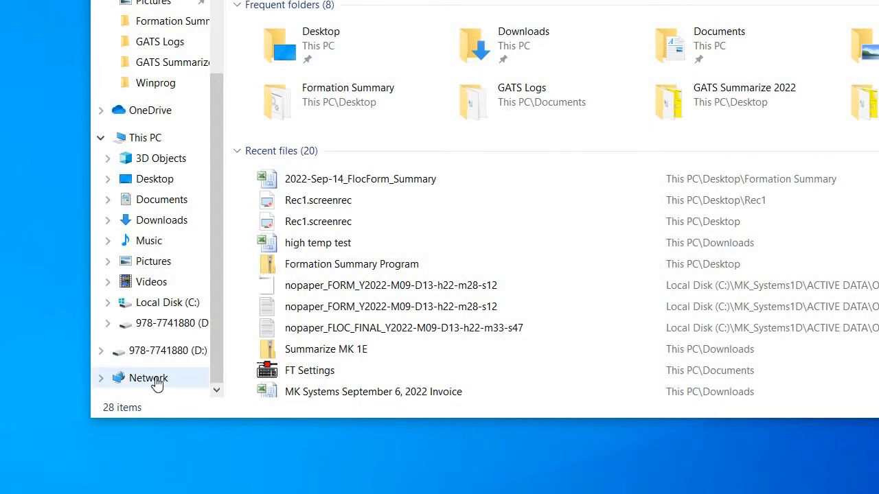
left_click(149, 378)
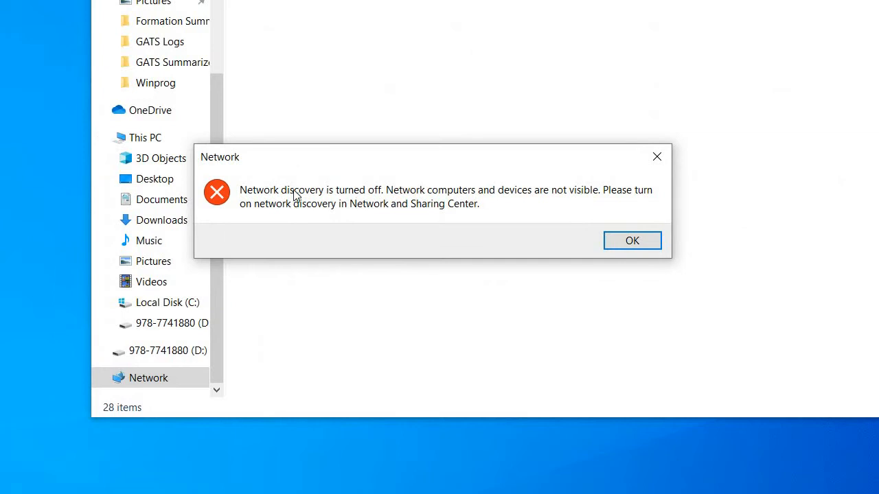
left_click(607, 245)
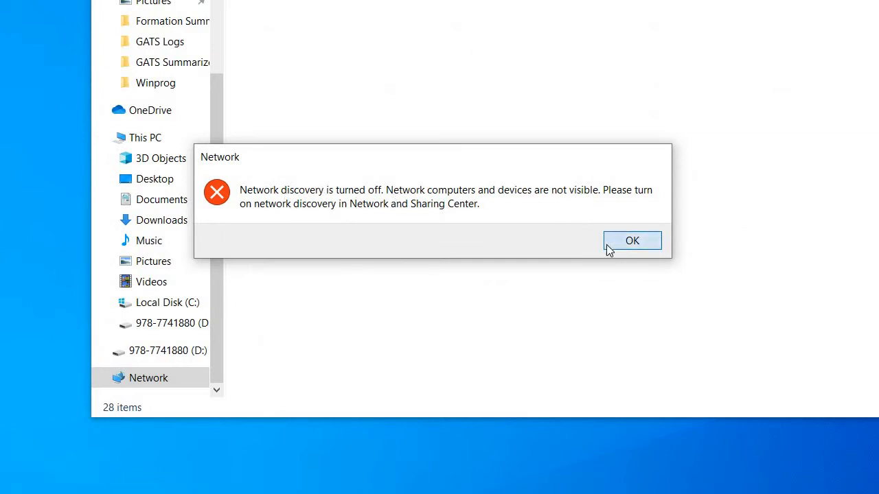
Step: Open the properties of the Network location to bring up the Network and Sharing Center
left_click(216, 389)
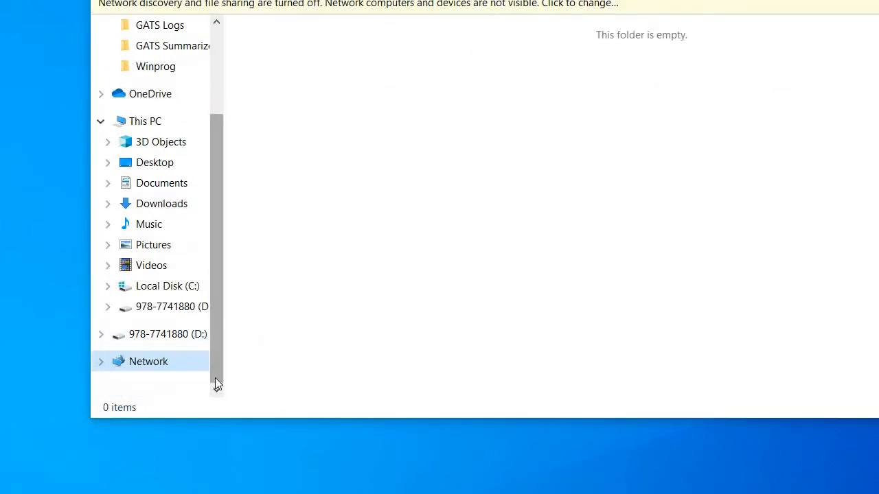
right_click(160, 367)
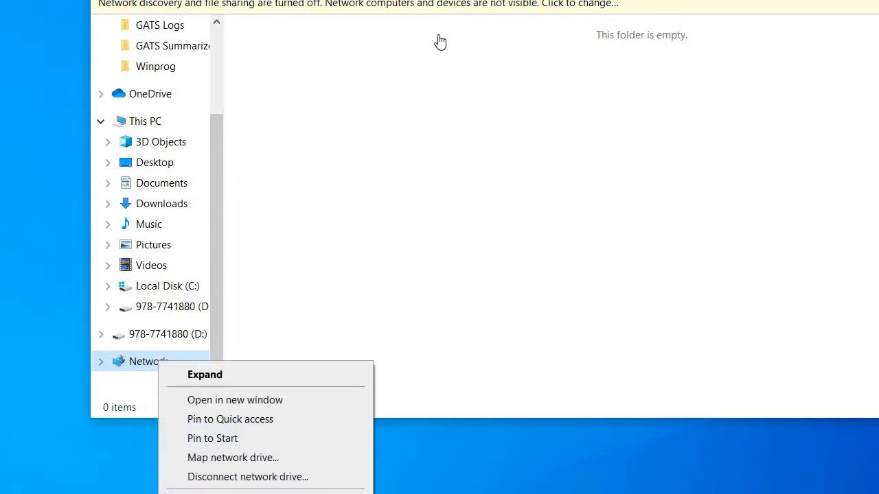
left_click(153, 388)
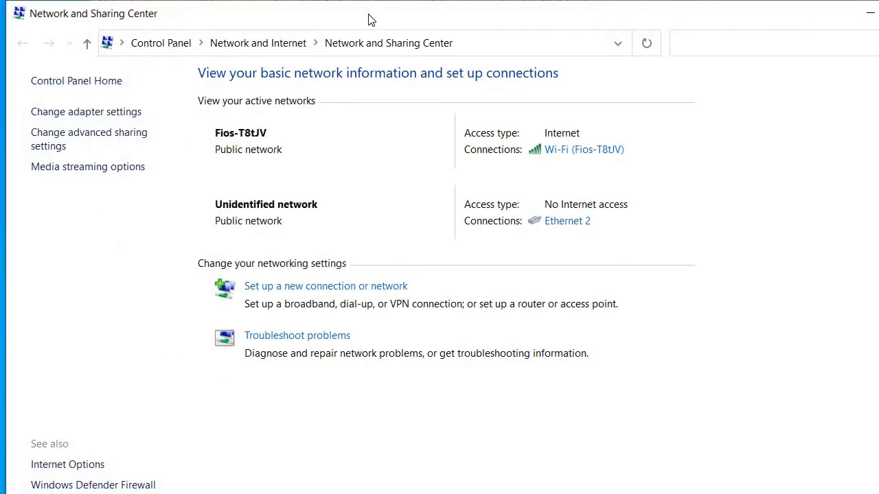
Step: Open the adapter settings from the Network and Sharing Center and select the Ethernet 2 adapter
left_click_drag(371, 21, 484, 60)
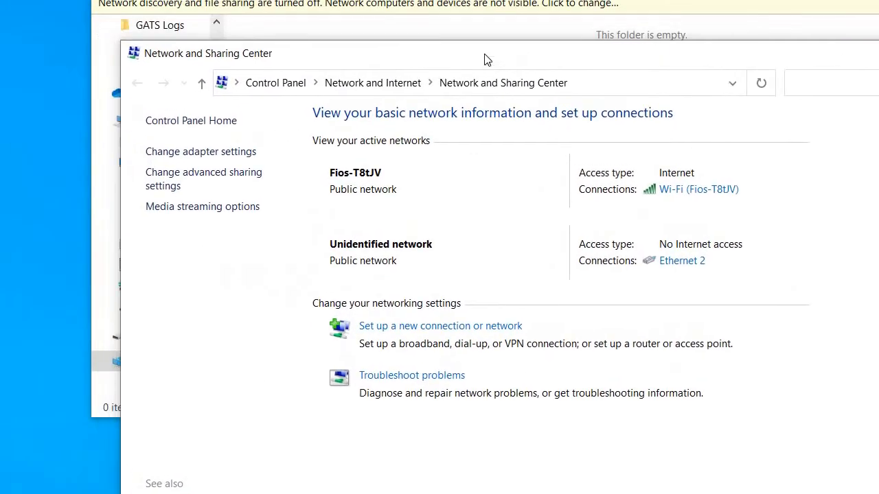
left_click(206, 160)
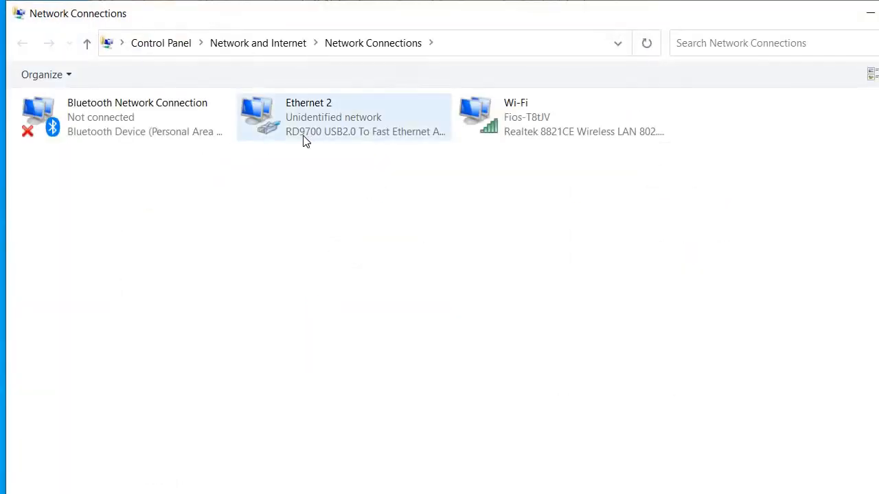
left_click(338, 130)
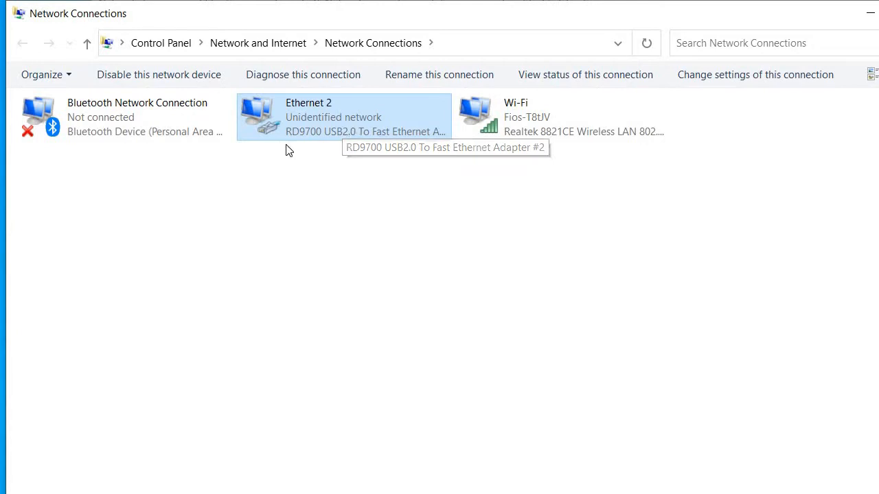
Step: Open the Internet Protocol Version 4 (TCP/IPv4) properties of the Ethernet 2 adapter
double_click(333, 118)
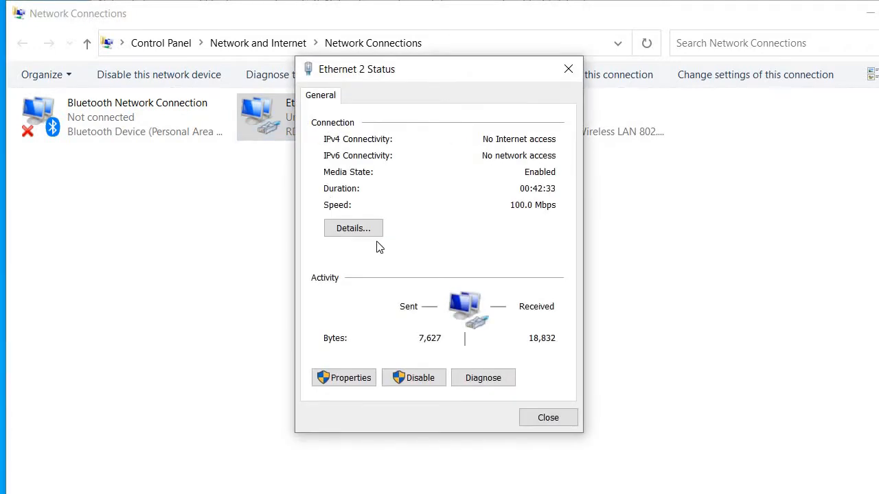
left_click(549, 416)
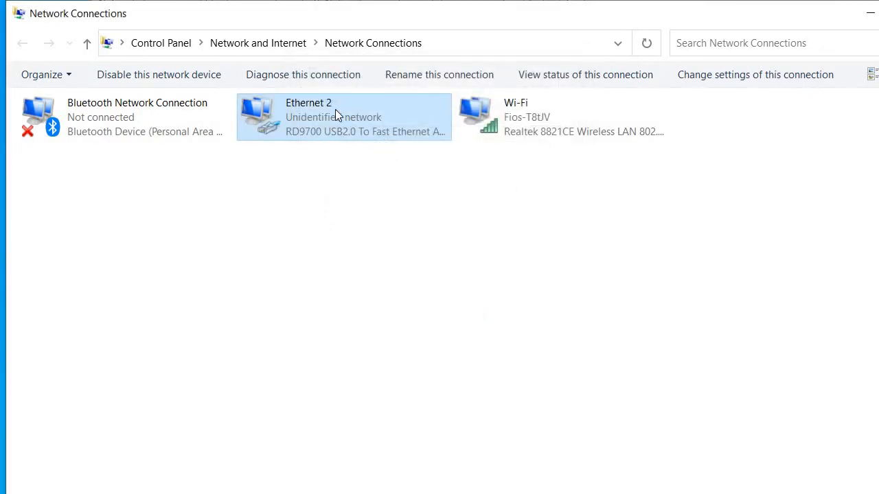
right_click(335, 109)
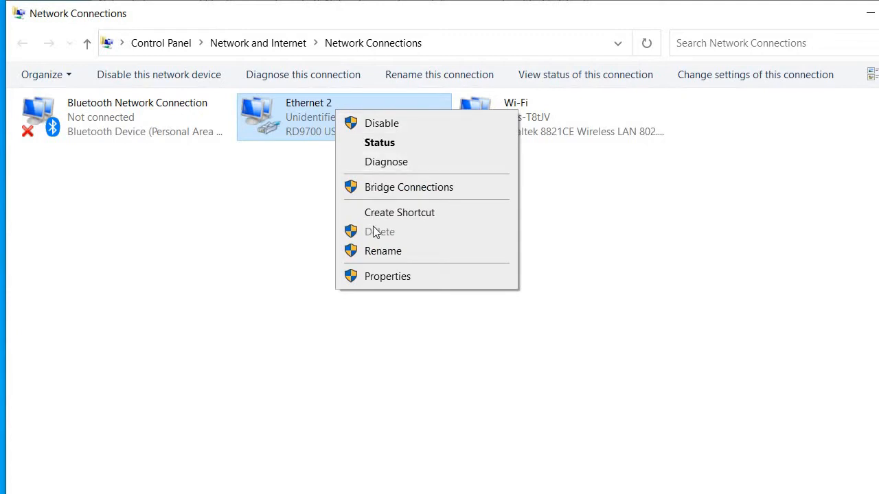
left_click(380, 277)
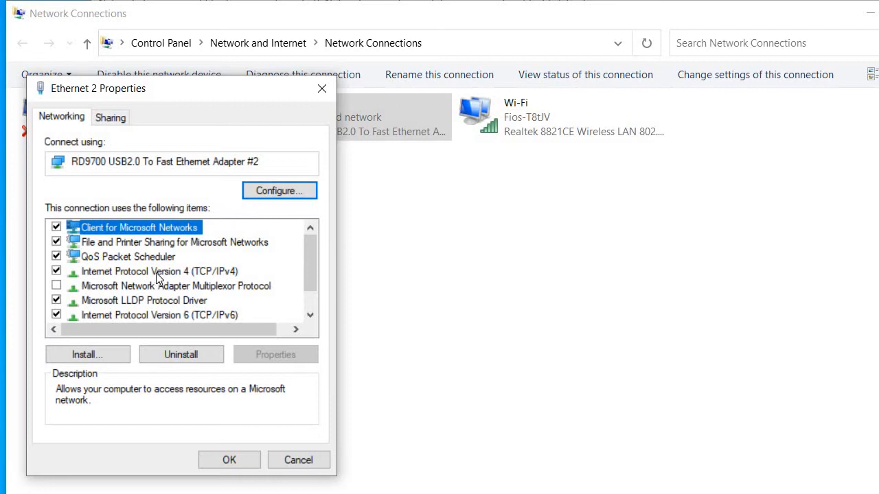
left_click(156, 275)
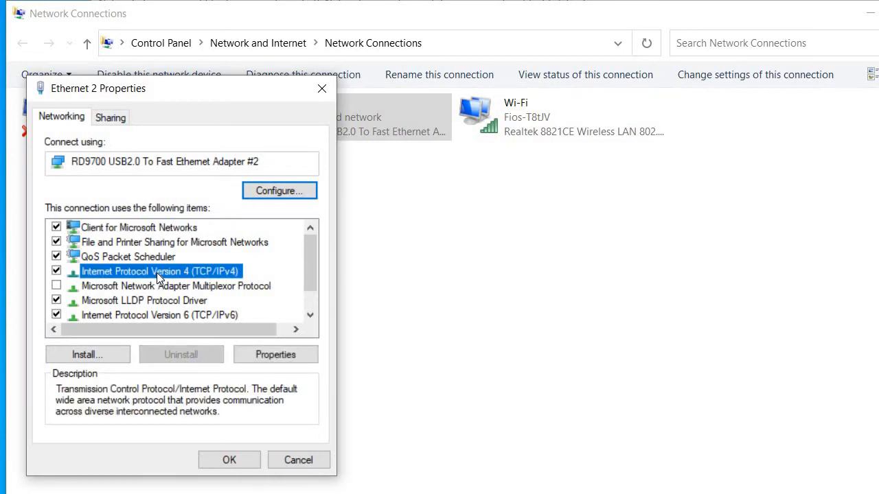
double_click(199, 272)
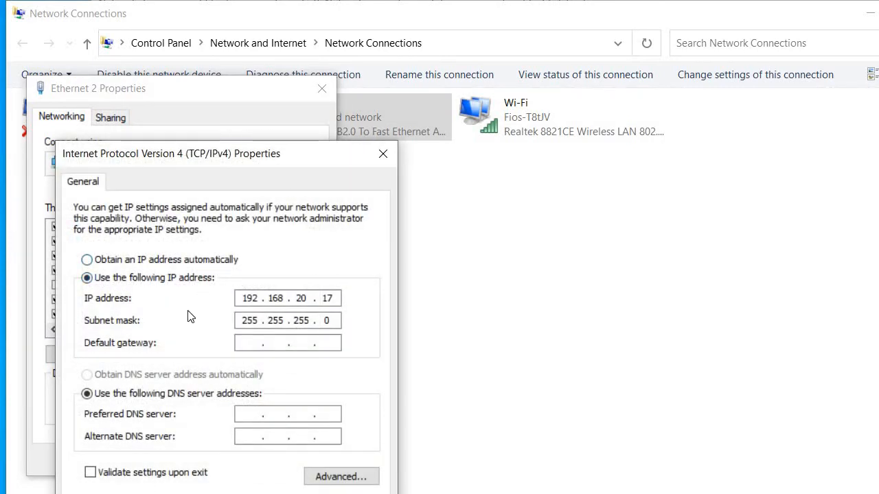
Step: Check each part of the adapter's static IP address and its subnet mask in the IPv4 properties
double_click(242, 298)
double_click(276, 297)
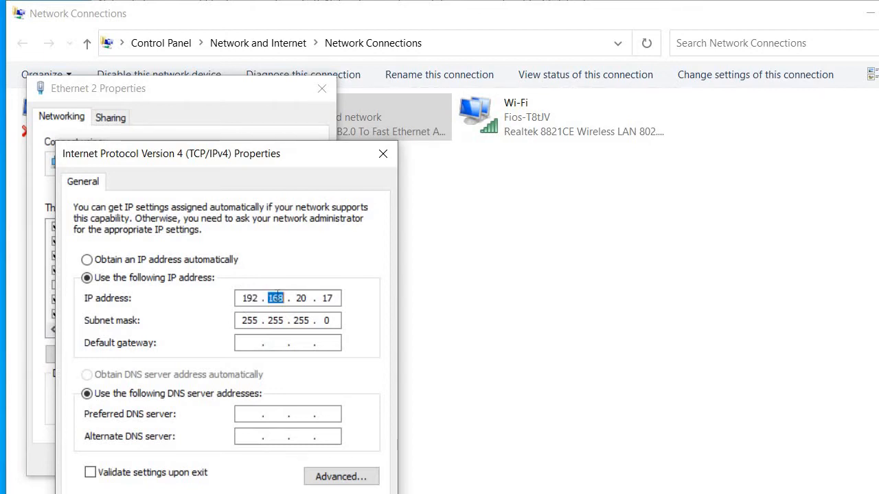
double_click(300, 297)
double_click(323, 296)
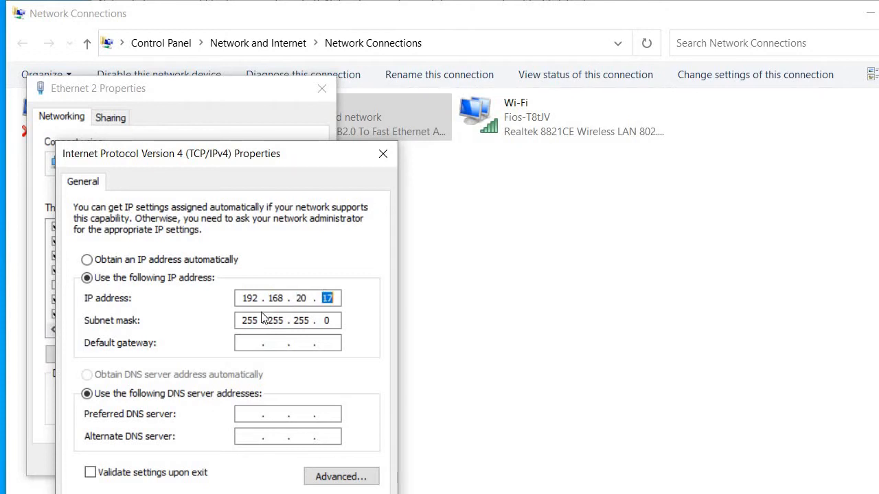
double_click(244, 298)
left_click(276, 298)
double_click(276, 298)
double_click(248, 298)
double_click(301, 298)
left_click(242, 300)
left_click_drag(285, 291, 295, 291)
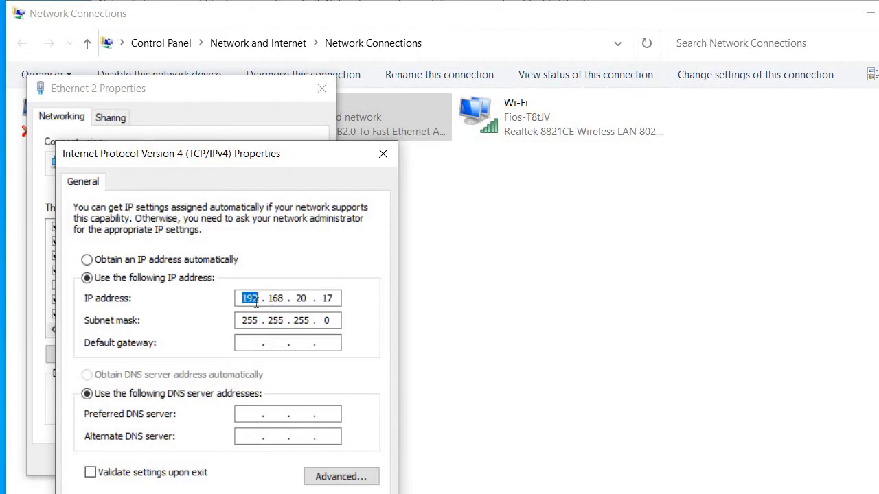
double_click(275, 298)
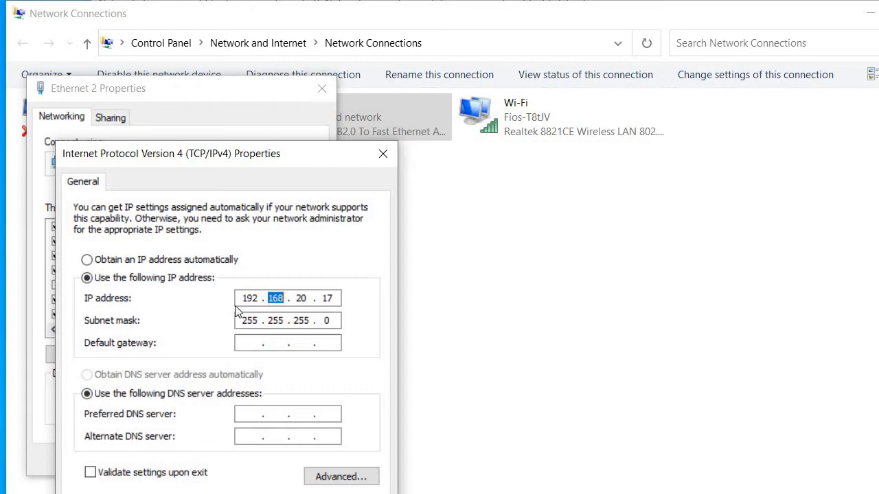
left_click(246, 298)
double_click(274, 298)
double_click(303, 298)
double_click(328, 298)
left_click(246, 294)
left_click_drag(247, 293, 256, 295)
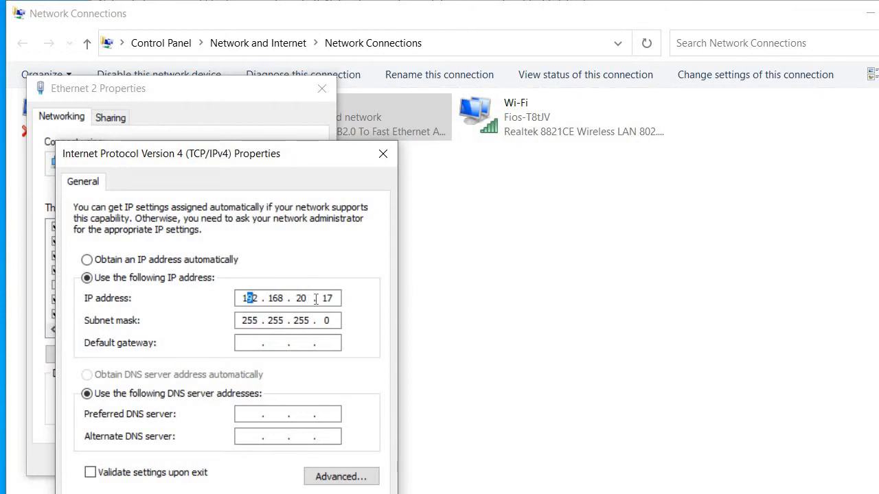
double_click(256, 317)
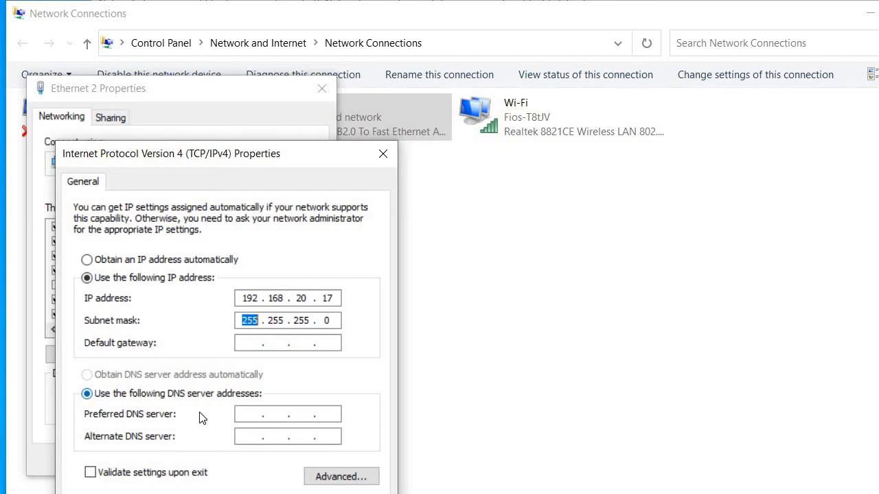
Step: Accept the IPv4 and Ethernet 2 properties and close all the network windows to return to the desktop
key("Return")
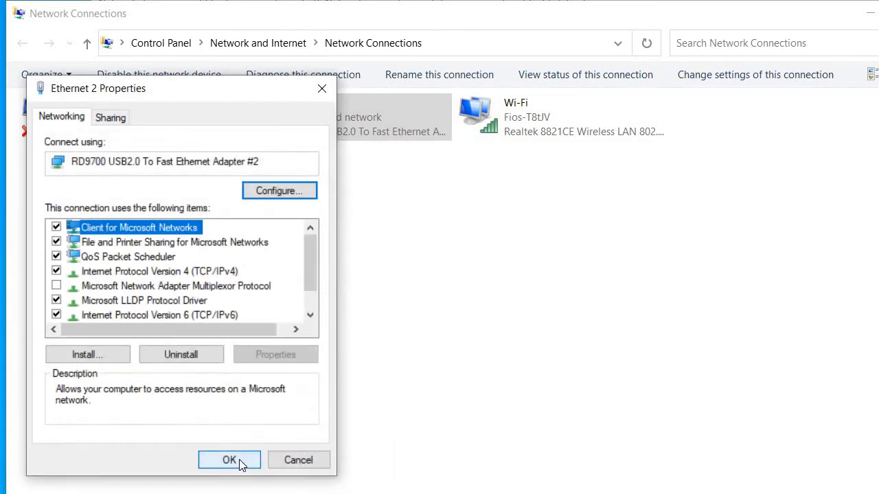
left_click(233, 459)
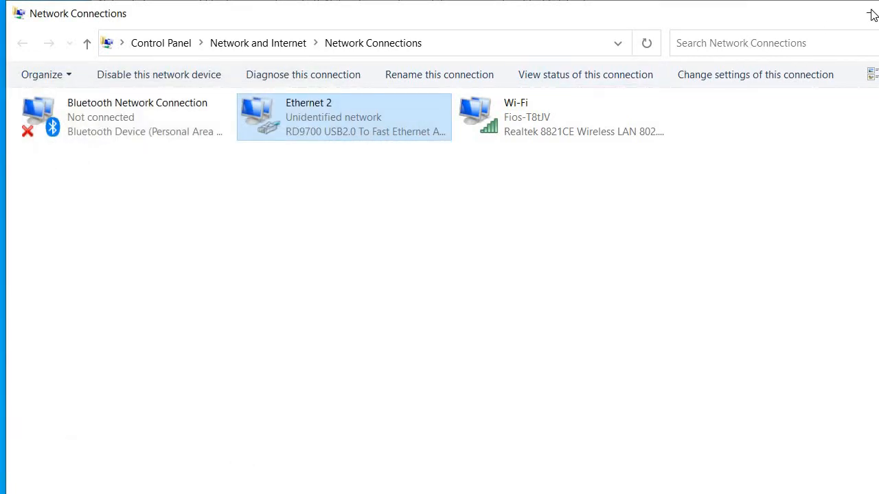
key("alt+F4")
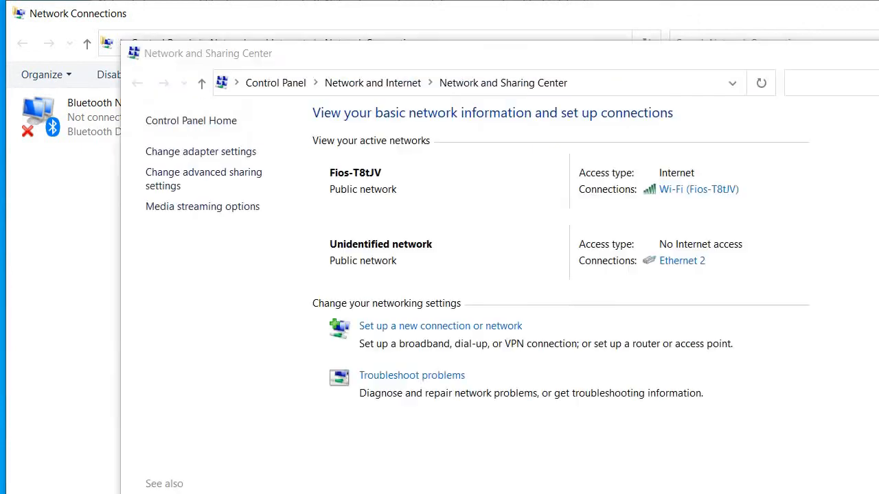
key("alt+F4")
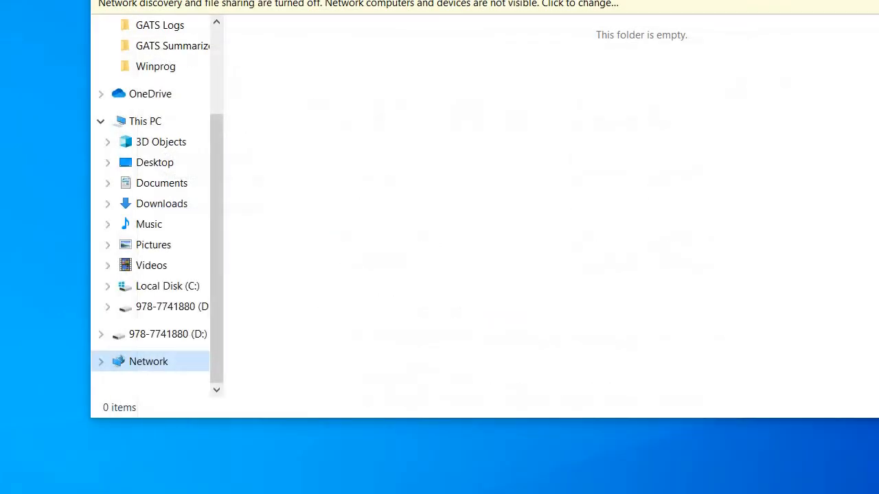
key("alt+F4")
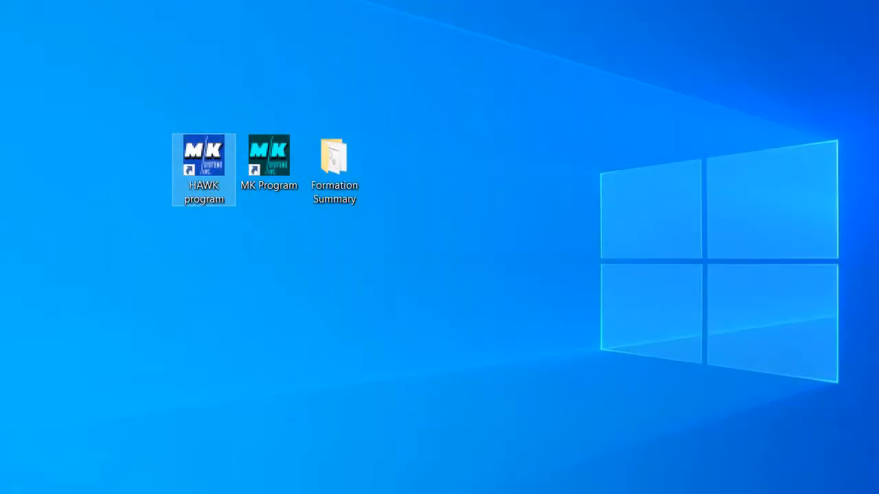
Step: Launch the HAWK program from the desktop and dismiss its information message to reach the MK Systems Control Console
double_click(200, 160)
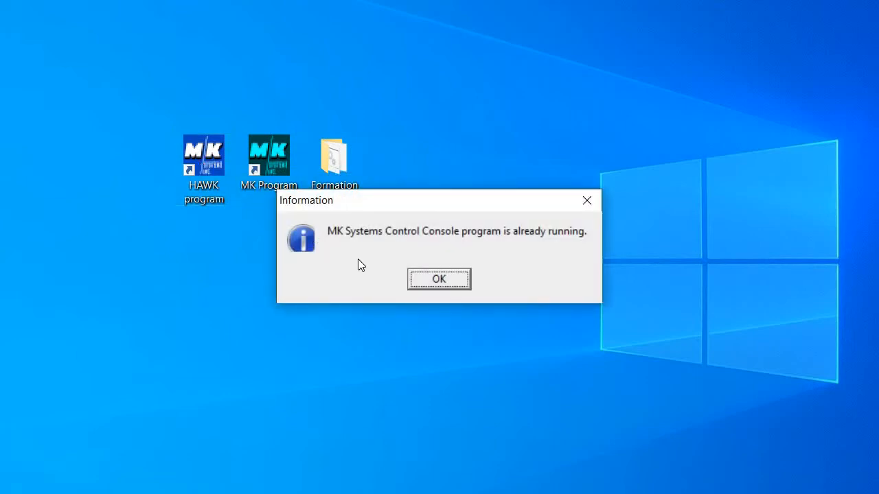
left_click(439, 280)
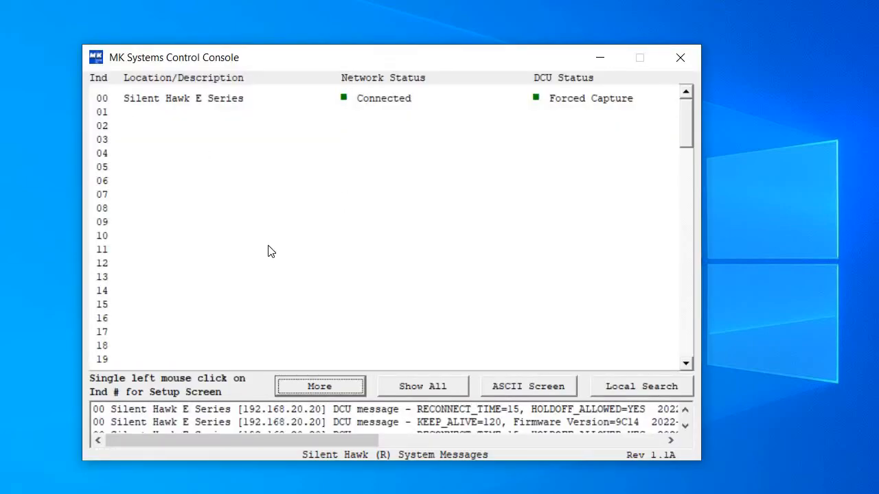
Step: Remove the Silent Hawk E Series DCU at index 00, check that slot's setup screen and close it
left_click(101, 103)
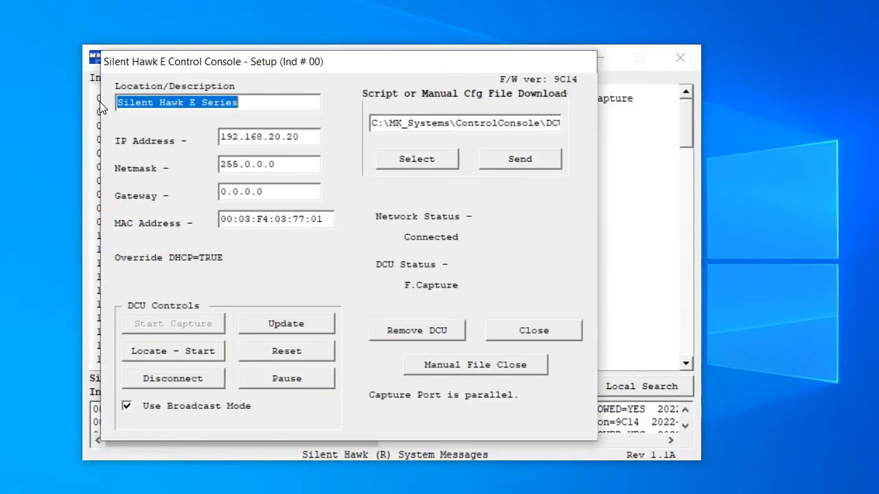
left_click(418, 332)
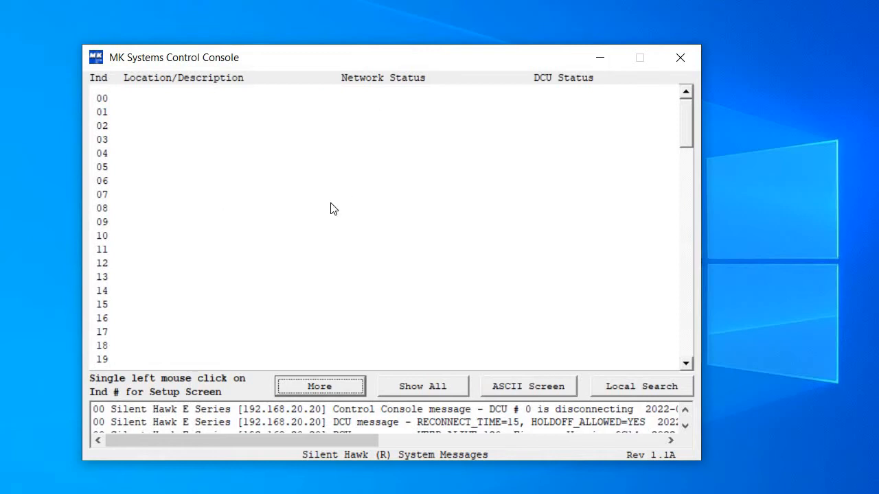
left_click(101, 100)
left_click(528, 331)
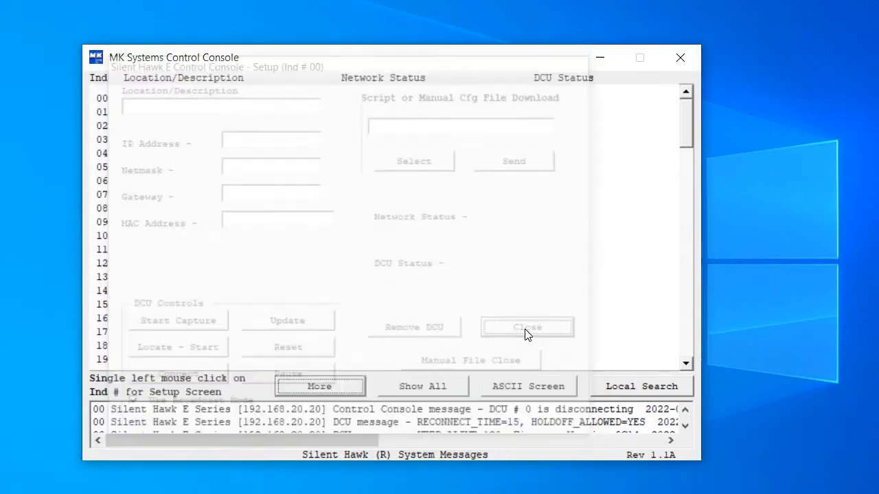
Step: Run a local search for connected DCUs and open the setup screen of index 00
left_click(626, 392)
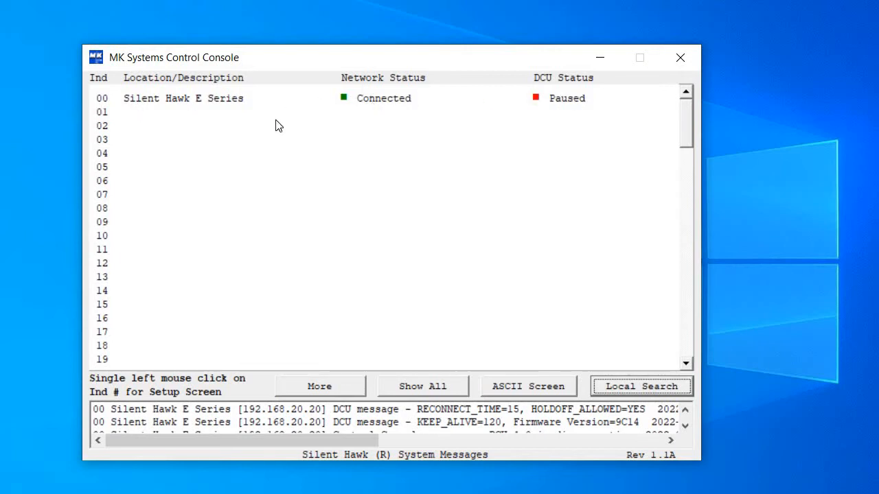
left_click(101, 103)
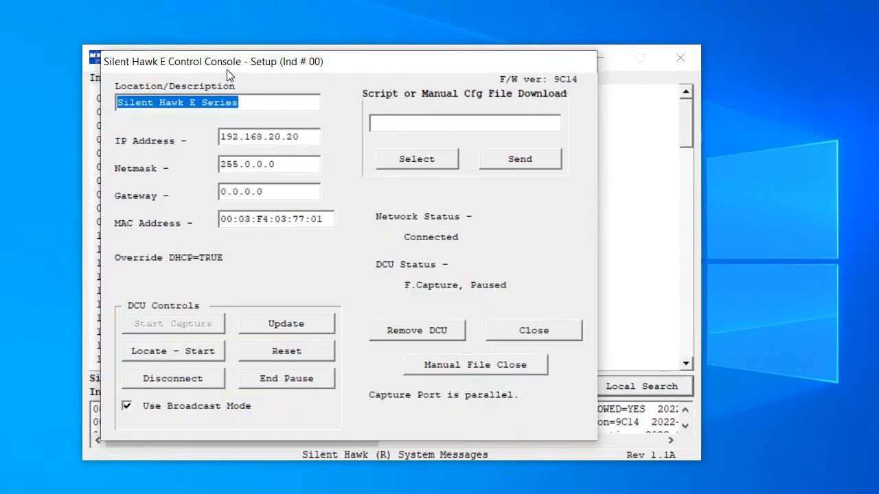
Step: Review the IP address, netmask, gateway and MAC address of the Silent Hawk E Series unit in its setup screen
left_click(221, 137)
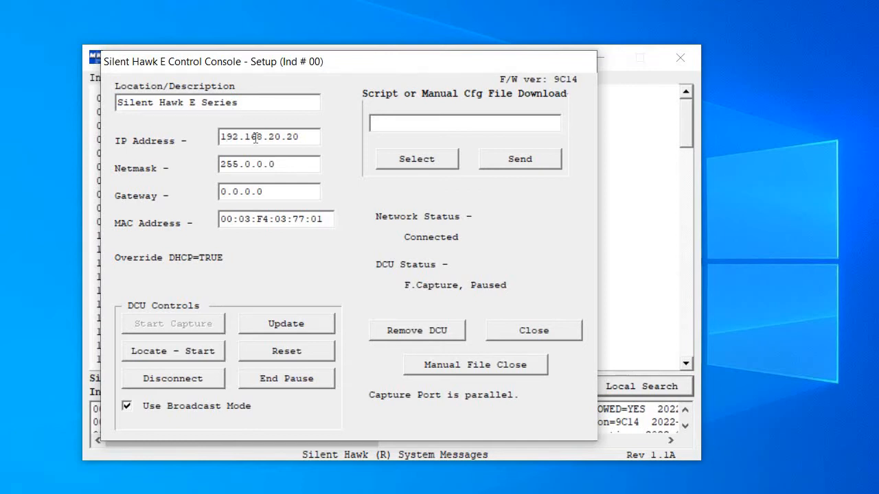
double_click(255, 137)
left_click(297, 134)
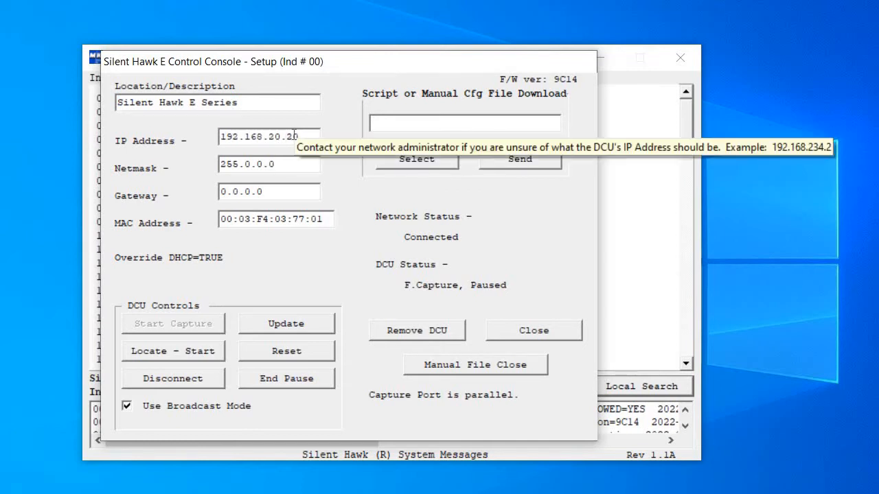
double_click(297, 134)
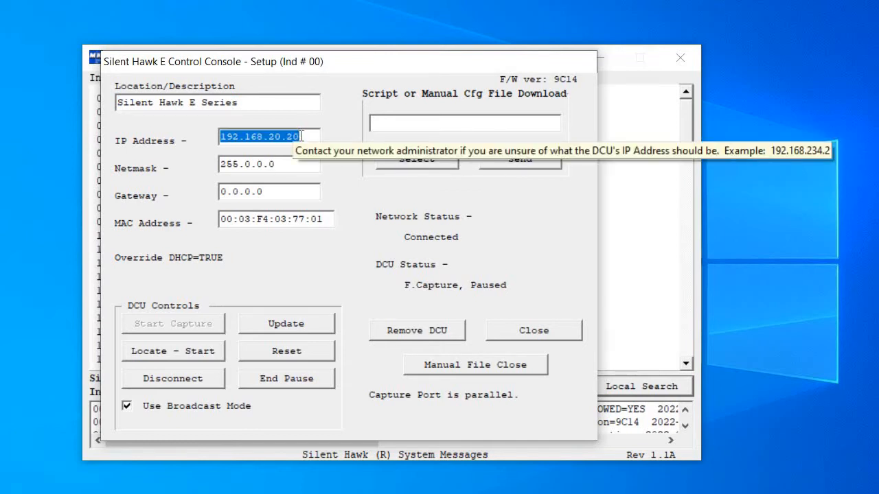
left_click(282, 164)
double_click(260, 169)
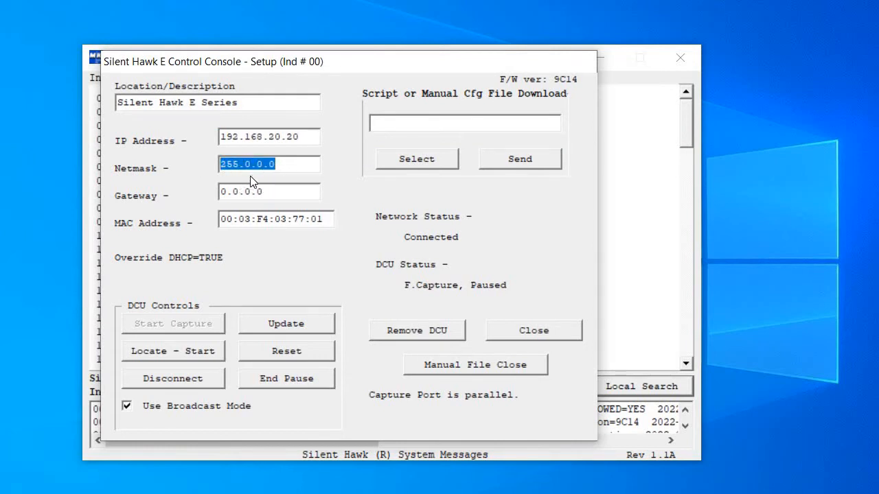
left_click(258, 192)
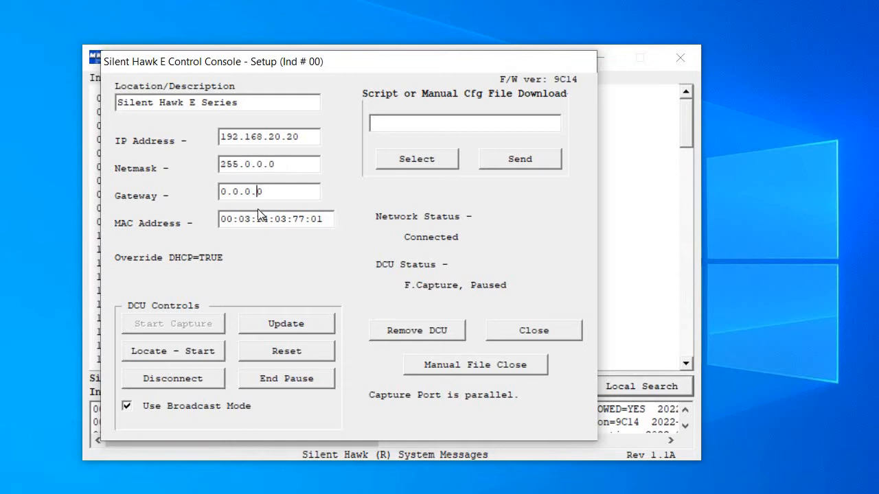
left_click(245, 219)
left_click_drag(220, 138, 338, 115)
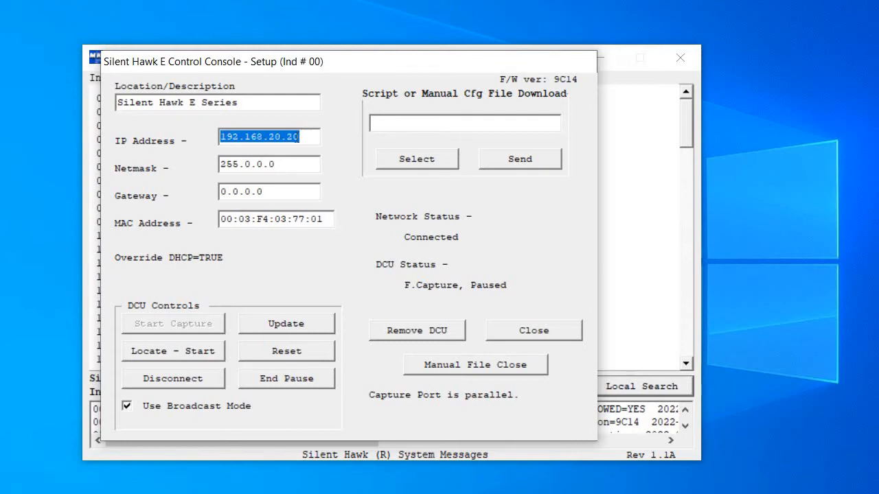
left_click(299, 137)
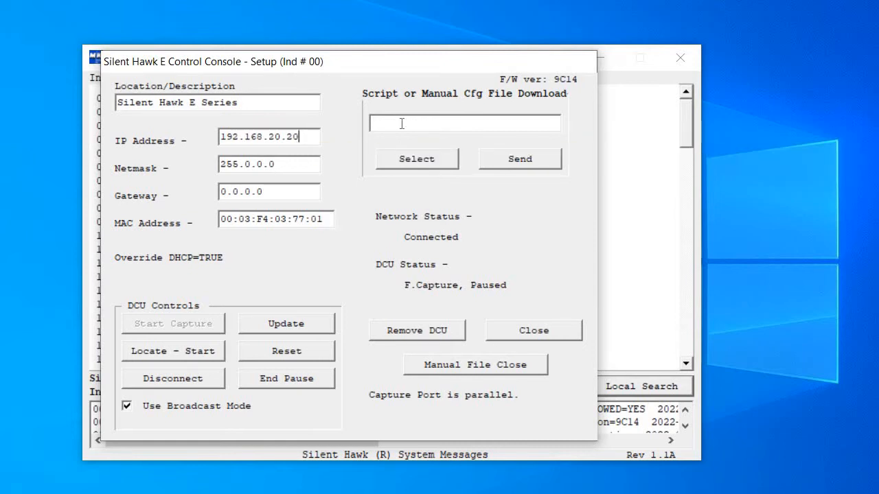
Step: Select the DCU1 script file from the ControlConsole folder and send it to the DCU, accepting the capture-mode warning
left_click(415, 158)
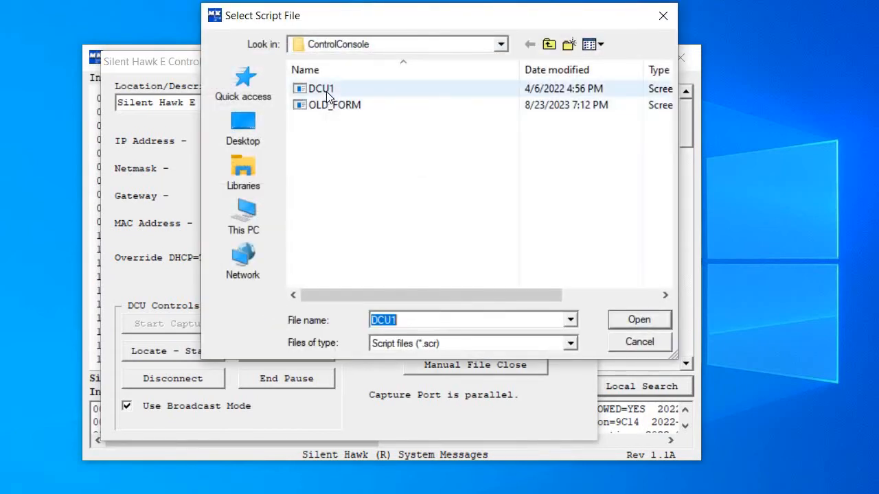
left_click(326, 90)
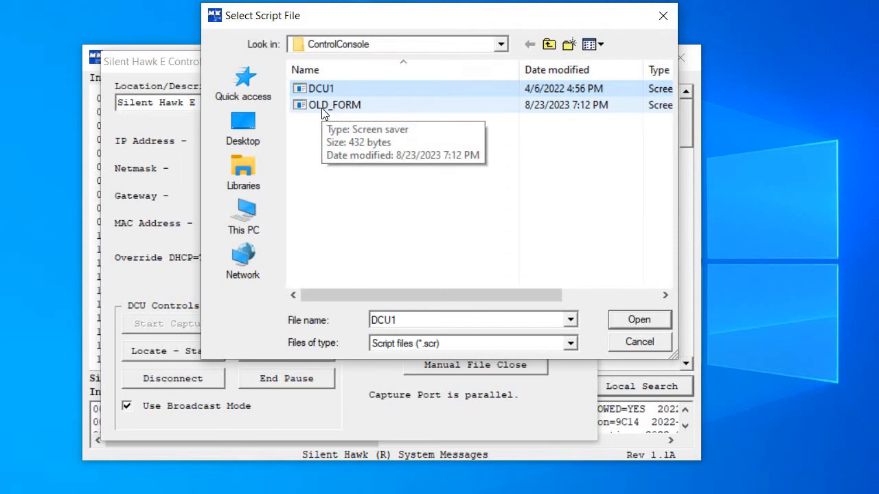
left_click(323, 110)
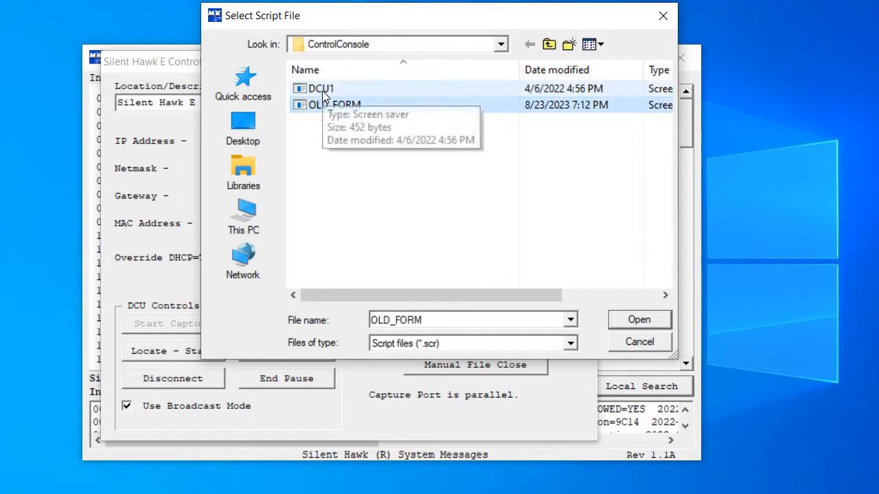
left_click(322, 91)
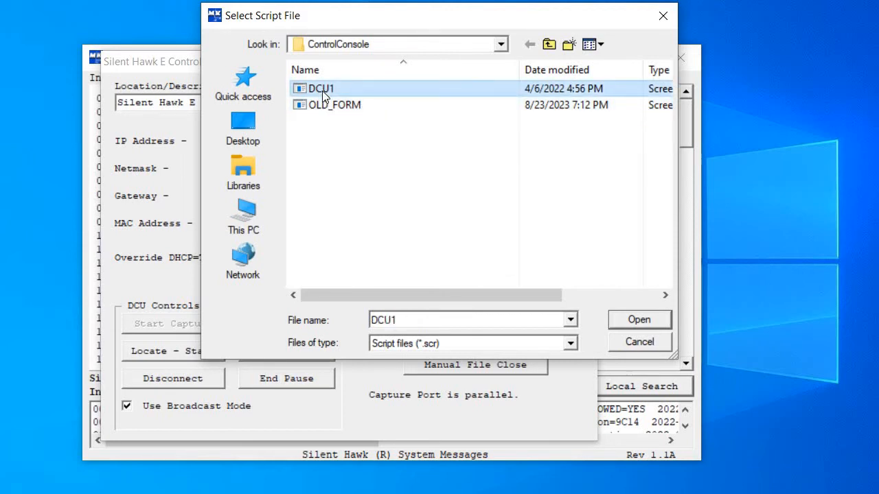
double_click(322, 91)
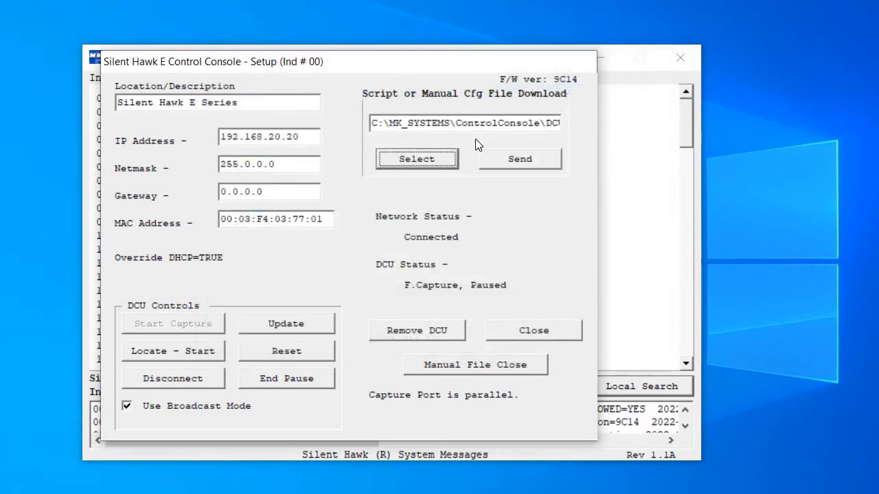
left_click(515, 158)
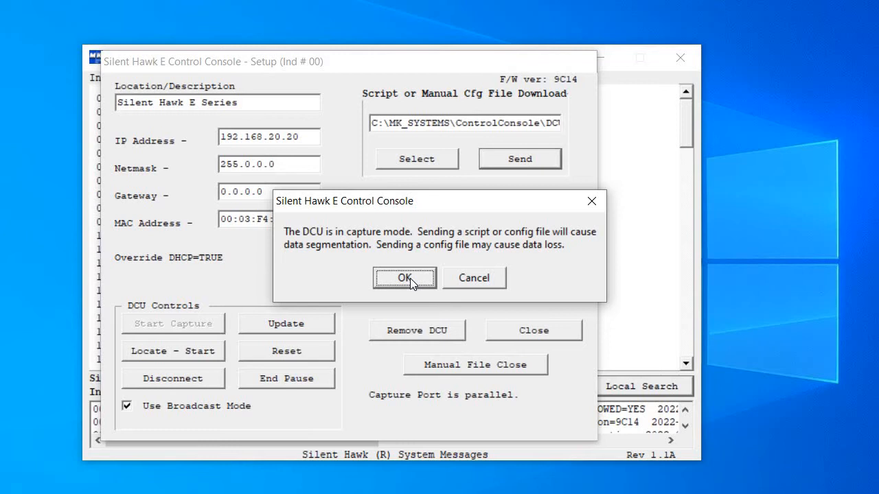
left_click(410, 278)
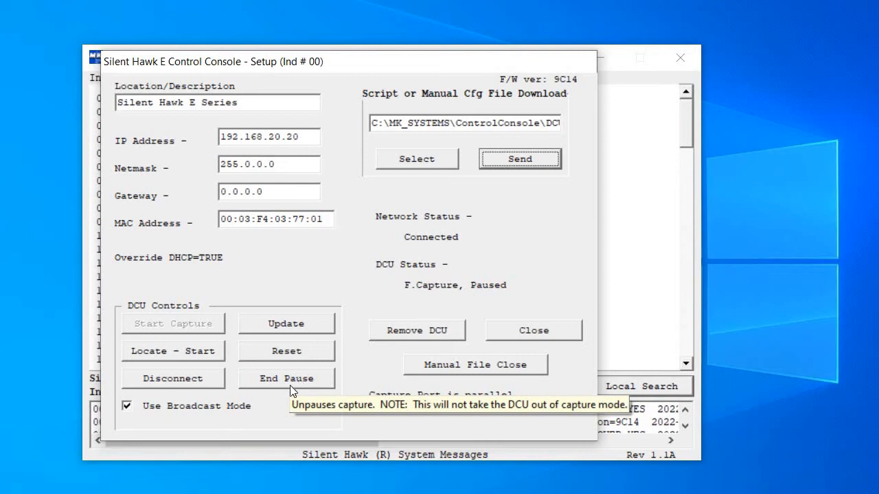
Step: End the DCU's capture pause and close its setup screen
left_click(287, 381)
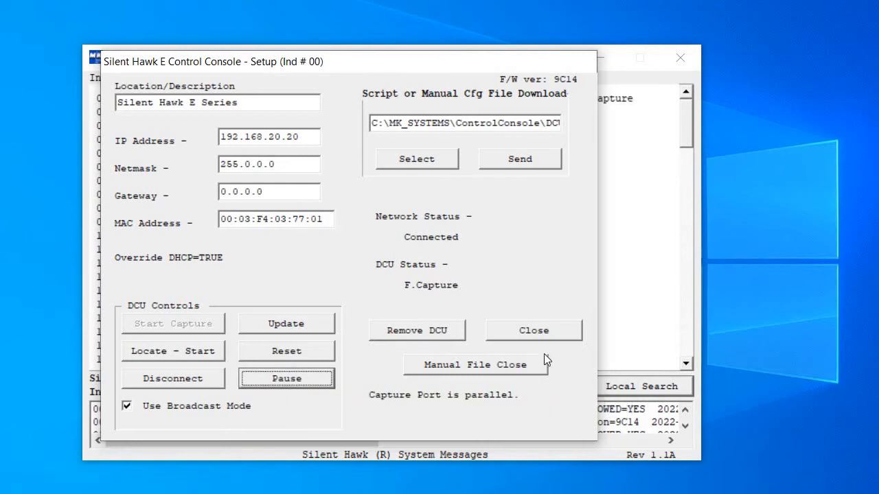
left_click(550, 328)
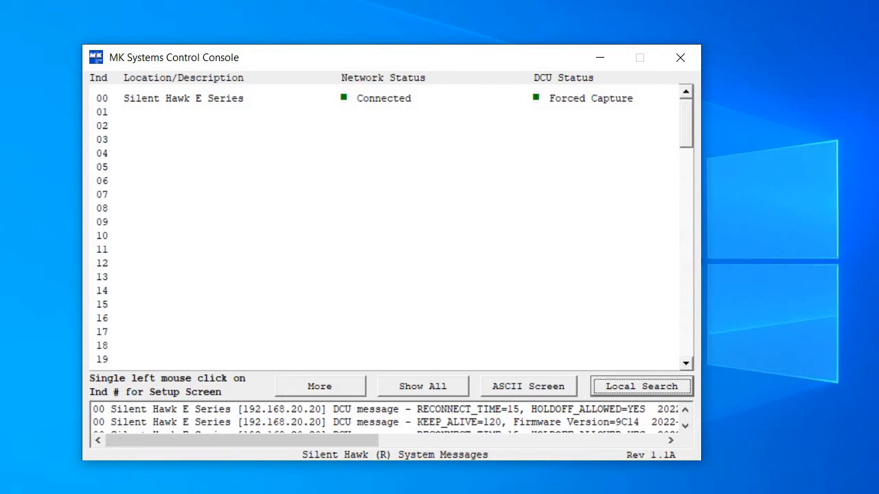
left_click(480, 3)
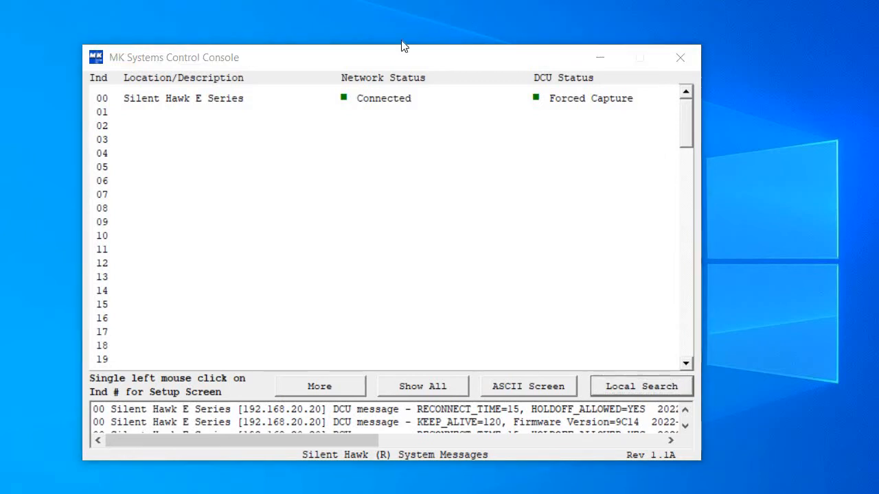
Step: Find and open Windows Defender Firewall, go to its allowed apps list and unlock the settings for changes
key("super+s")
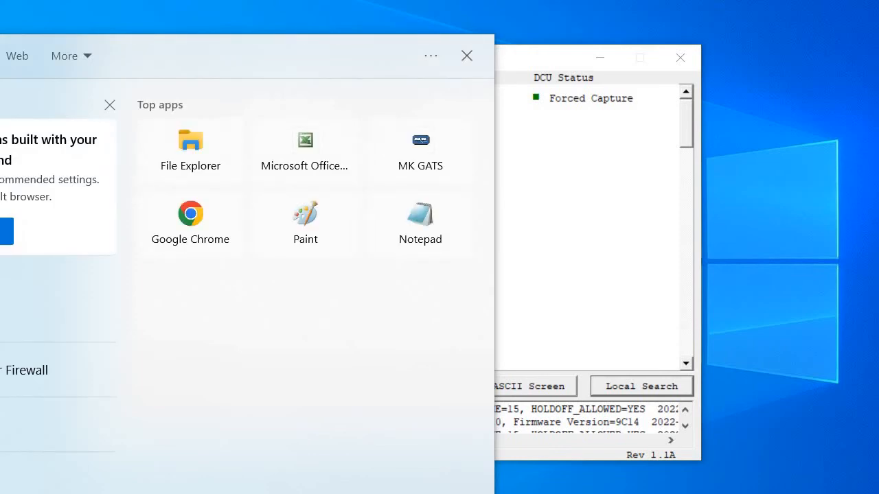
type("fire")
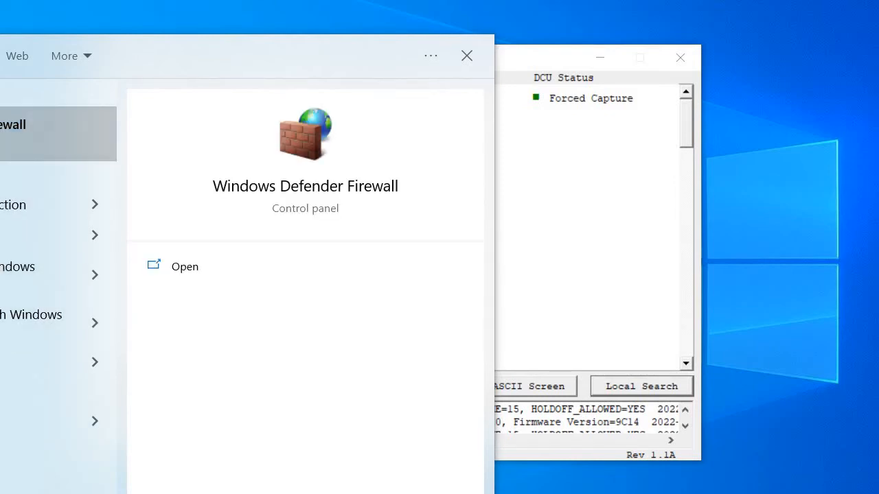
left_click(14, 134)
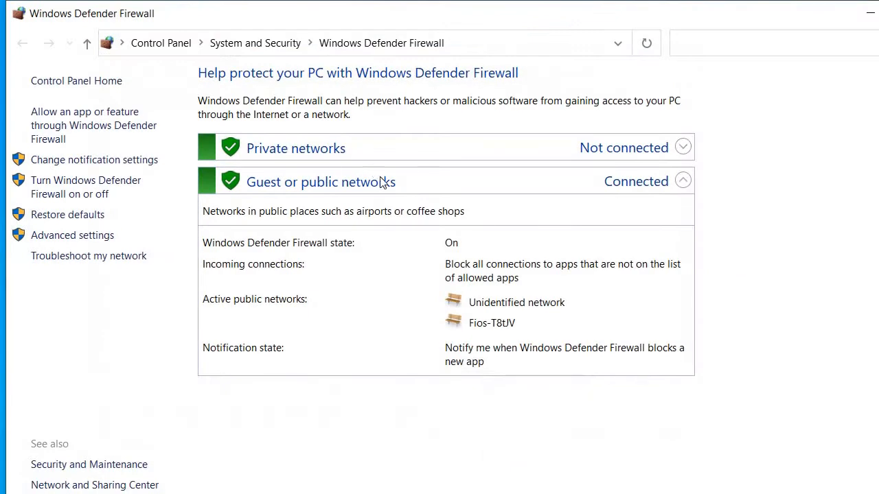
left_click(92, 131)
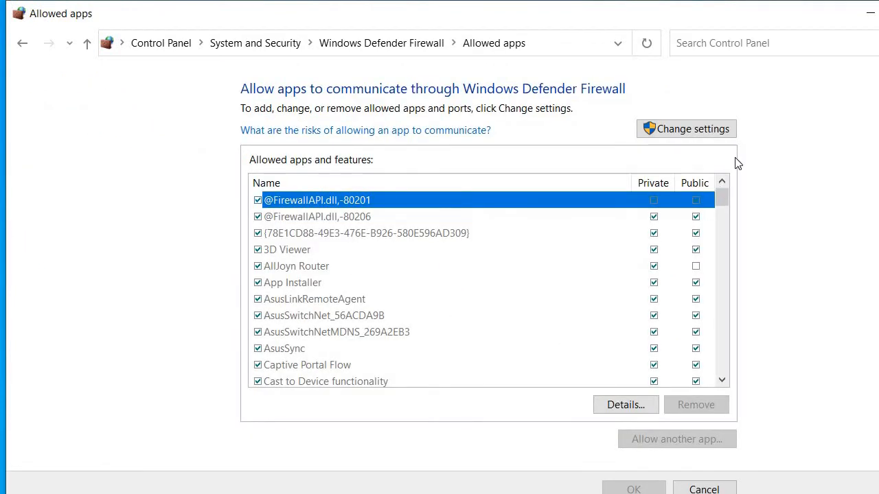
left_click(674, 129)
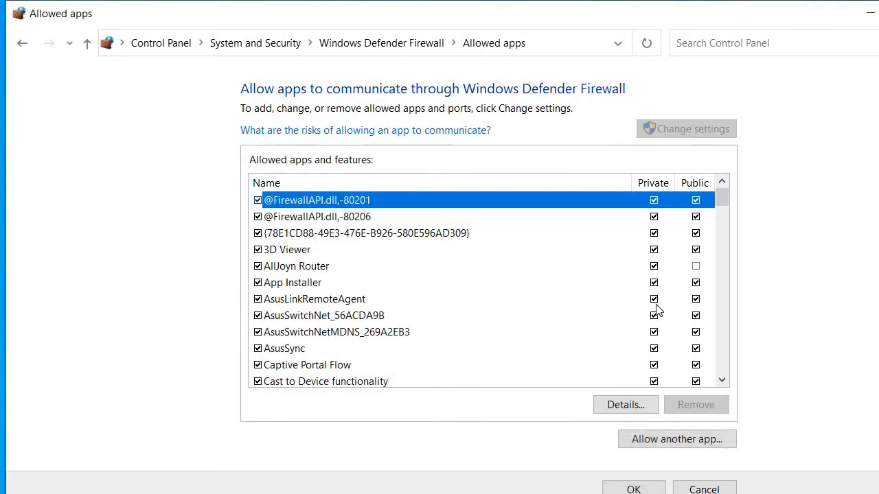
Step: Try to add MK_Systems_Proj_1_7_0_72 from C:\MK_SYSTEMS\Middleware to the firewall's allowed apps, dismissing the message and the add dialog
left_click(639, 444)
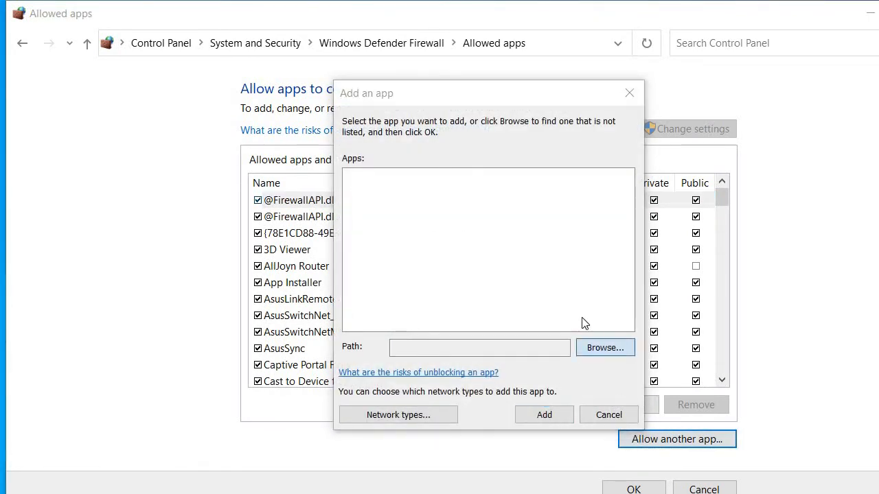
left_click(598, 347)
left_click(400, 410)
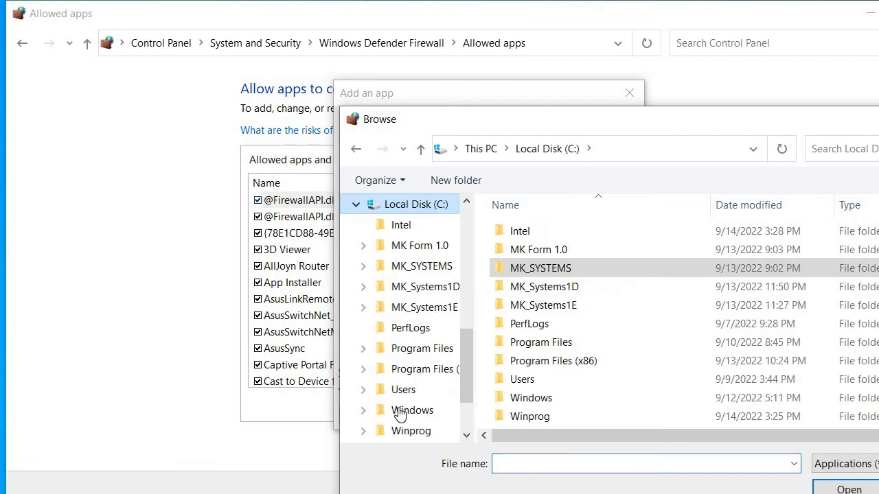
double_click(557, 268)
scroll(554, 402, "down", 1)
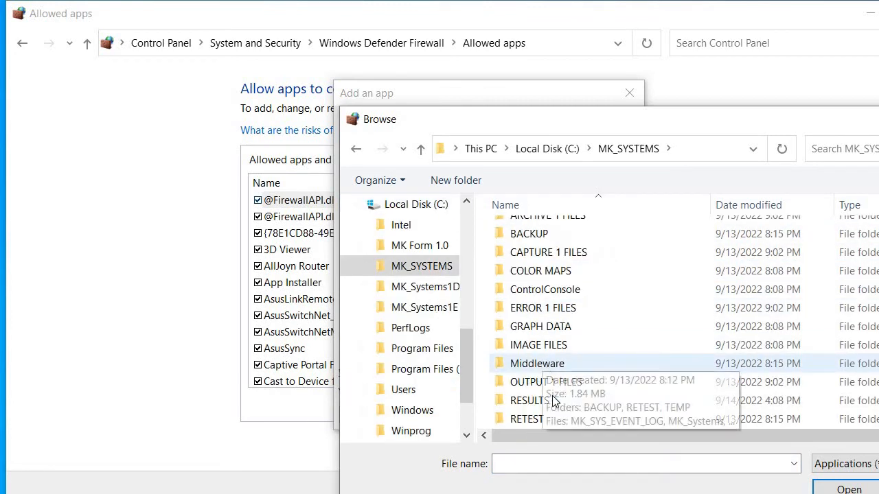
double_click(543, 363)
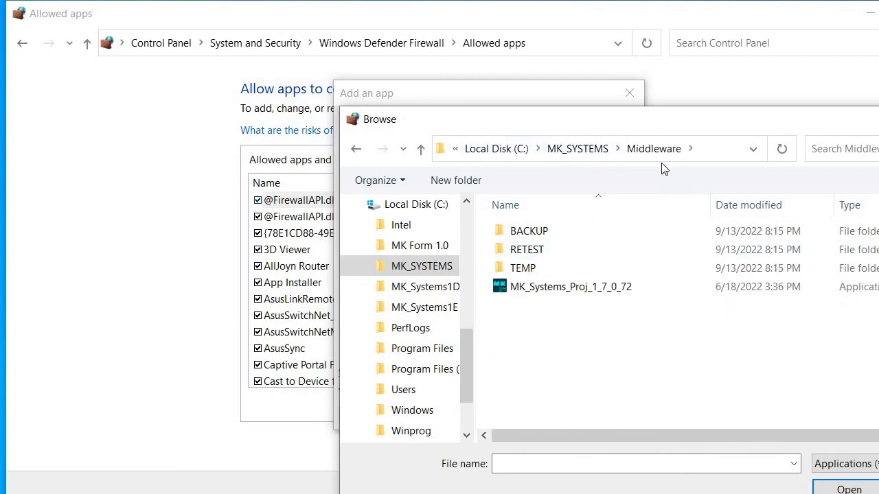
left_click(555, 293)
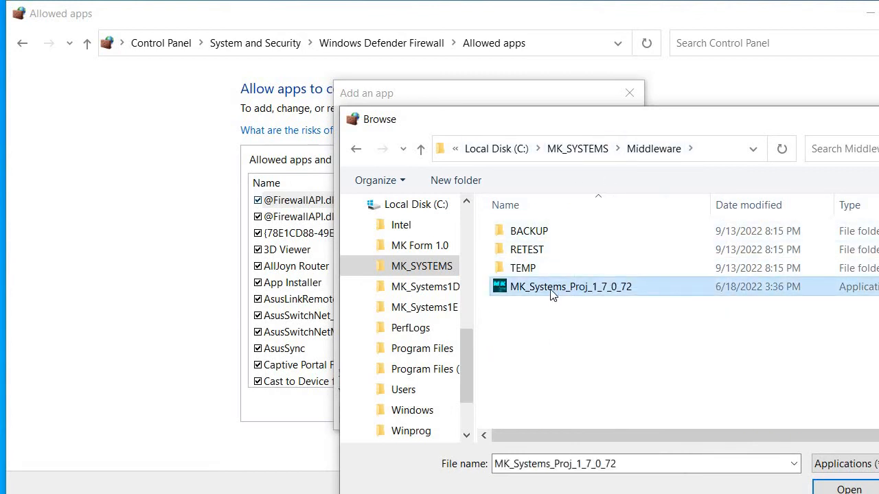
left_click(849, 488)
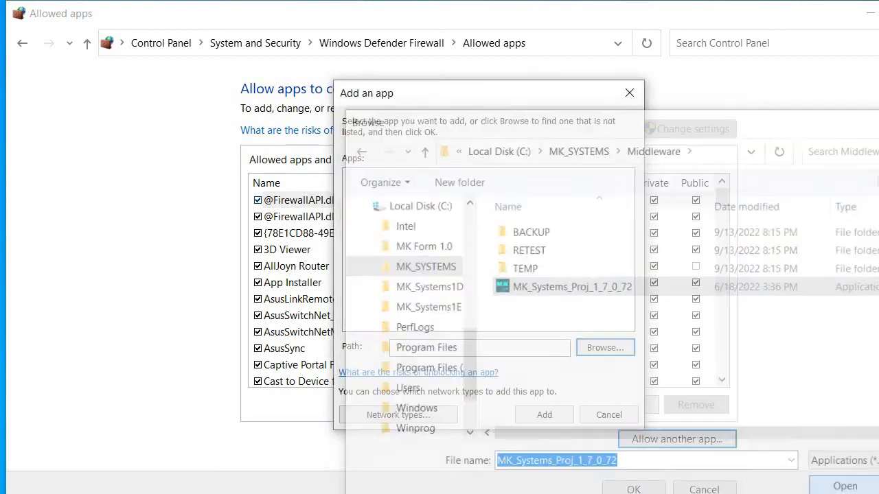
left_click(553, 415)
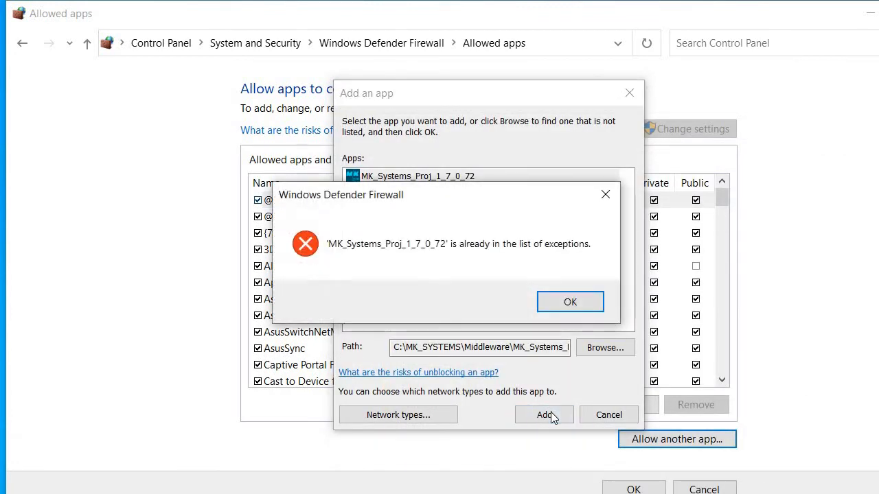
left_click(581, 302)
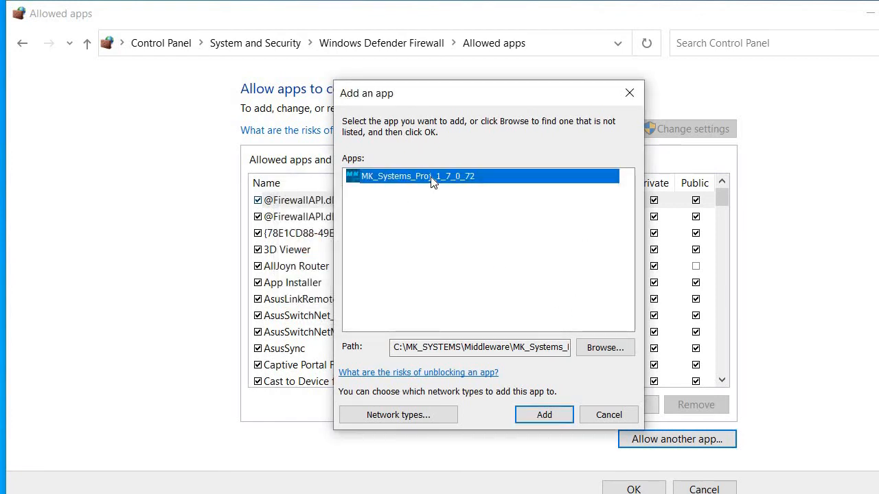
left_click(608, 415)
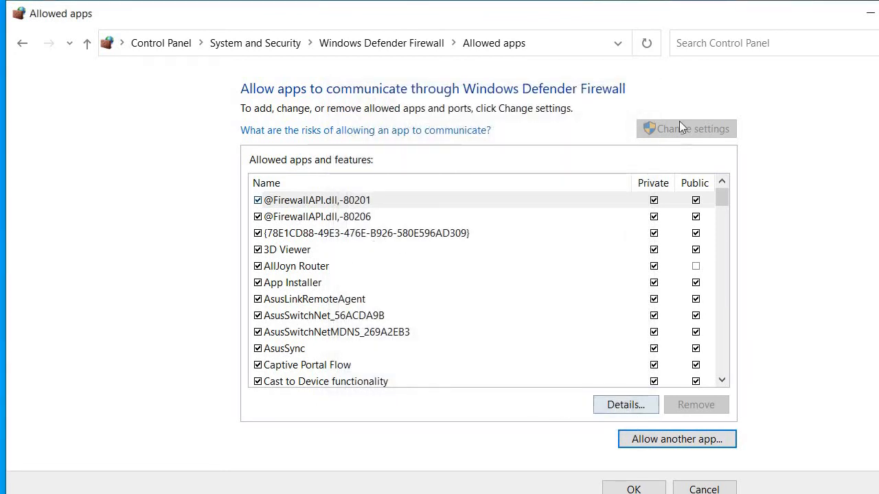
Step: Try to add HawkE_MK_Systems from C:\MK_SYSTEMS\ControlConsole to the firewall's allowed apps, dismissing the message and the add dialog
left_click(635, 443)
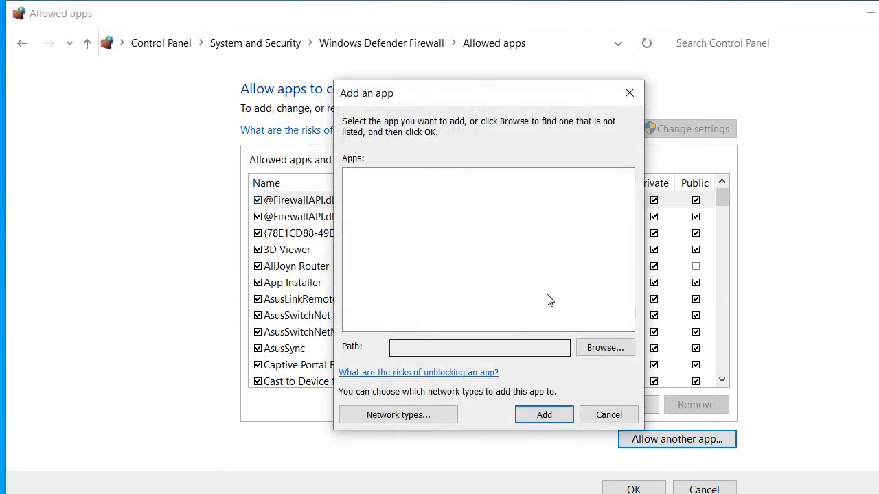
left_click(592, 348)
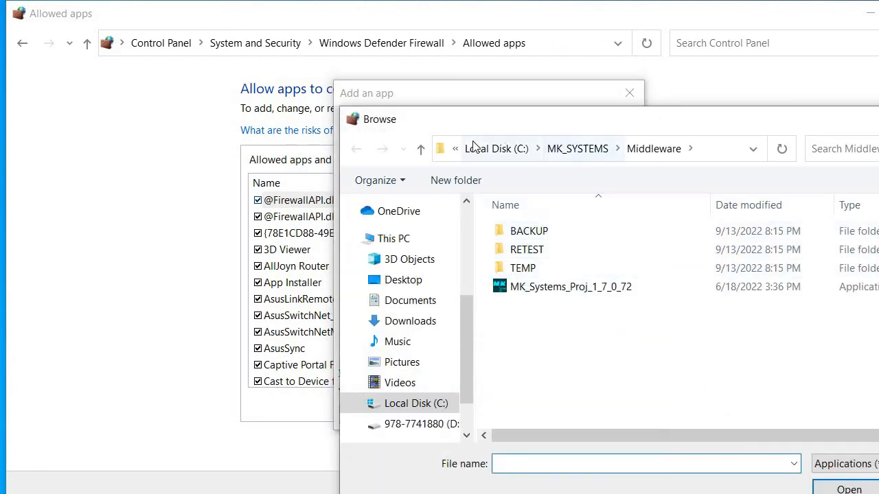
left_click(508, 150)
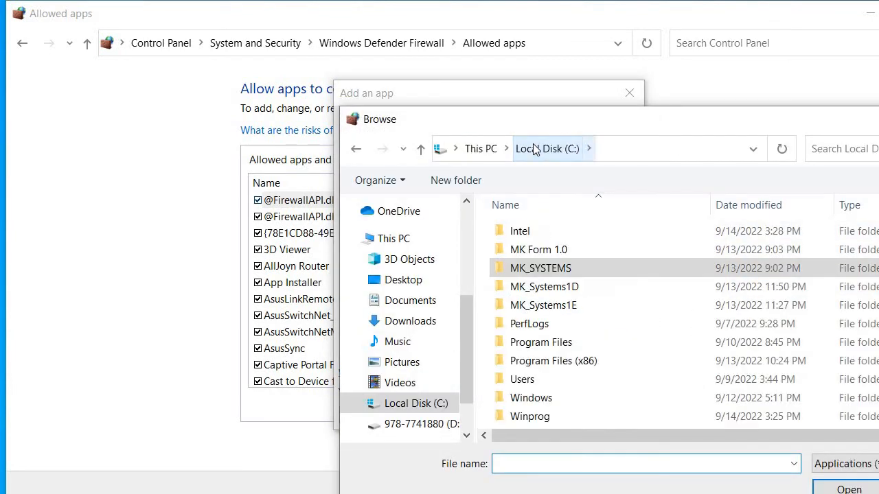
double_click(536, 269)
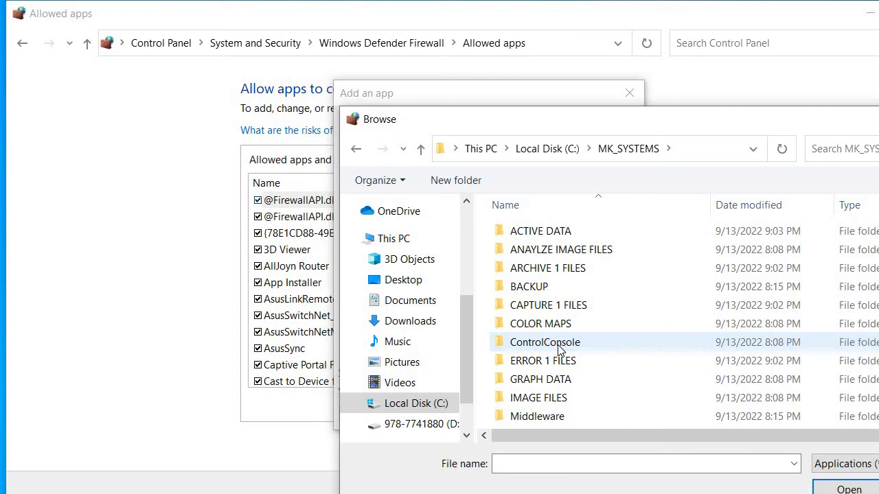
double_click(560, 348)
left_click(549, 235)
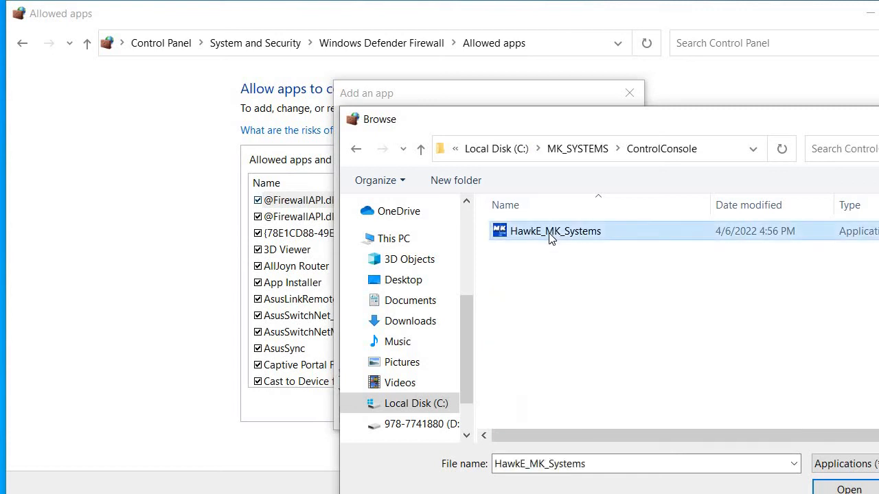
left_click(850, 489)
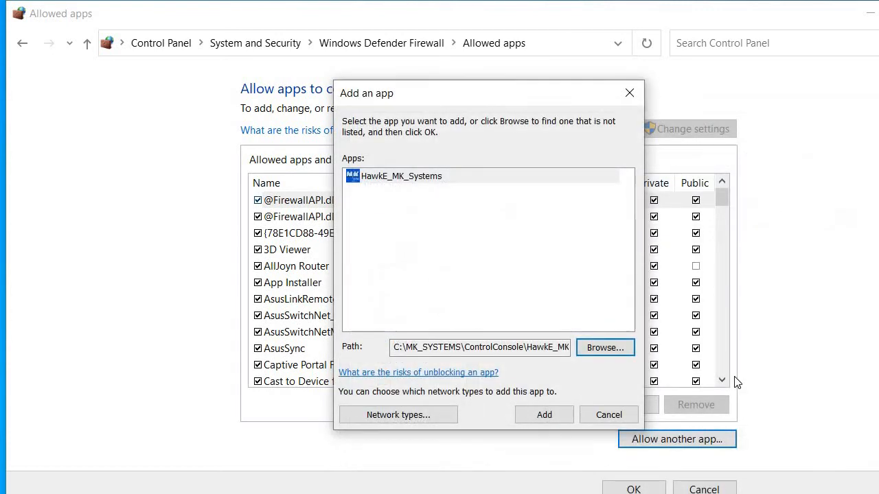
left_click(546, 417)
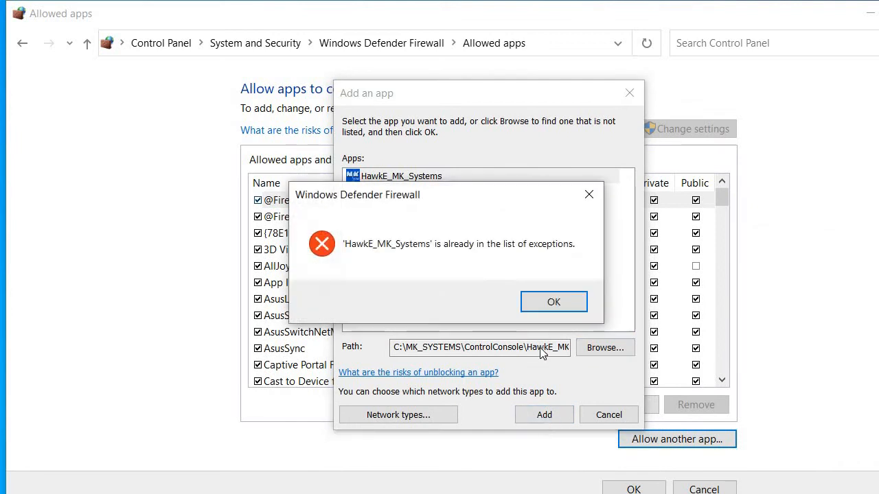
left_click(559, 307)
left_click(609, 415)
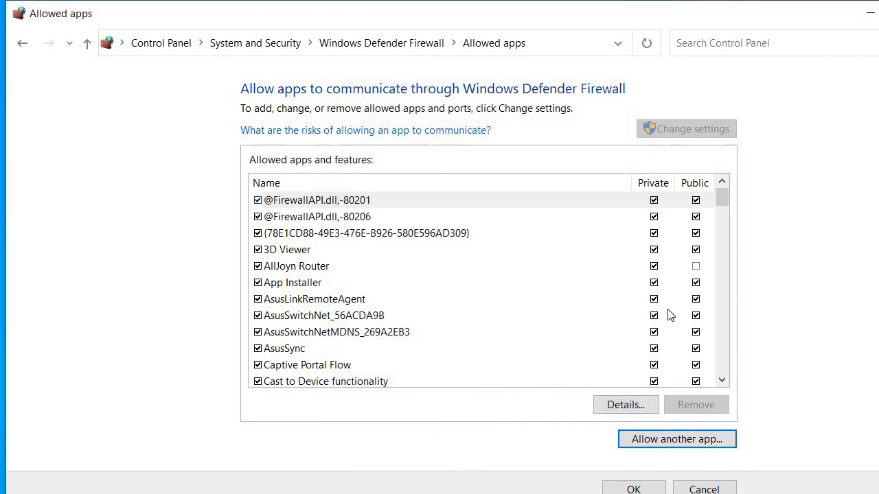
Step: Look through the allowed apps list for the MK Systems entries, accept the list and close the firewall window
scroll(669, 323, "down", 2)
scroll(653, 347, "down", 7)
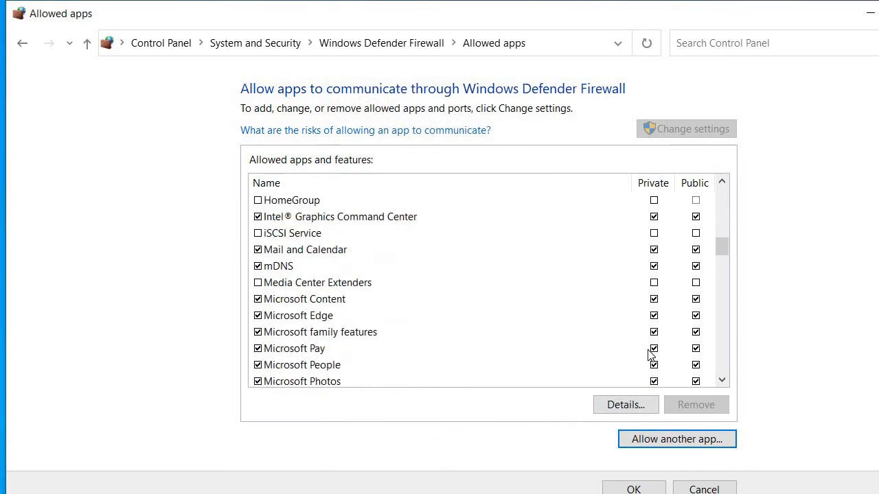
scroll(646, 325, "down", 3)
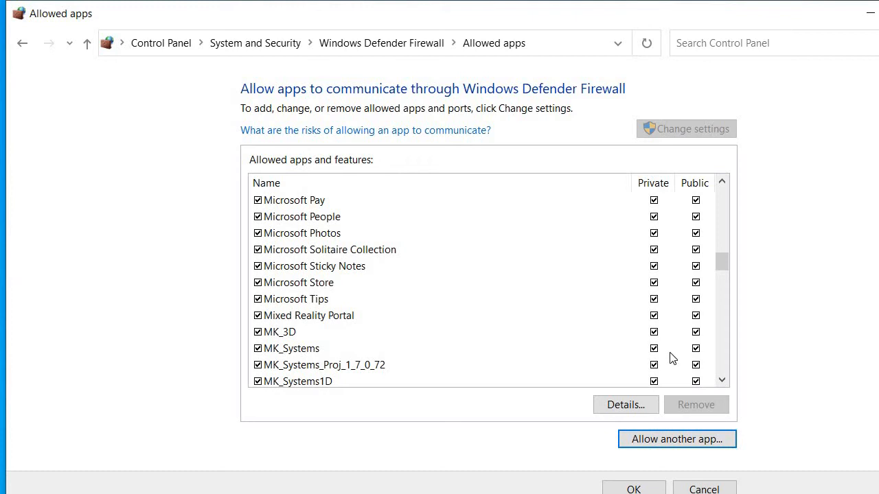
left_click(639, 487)
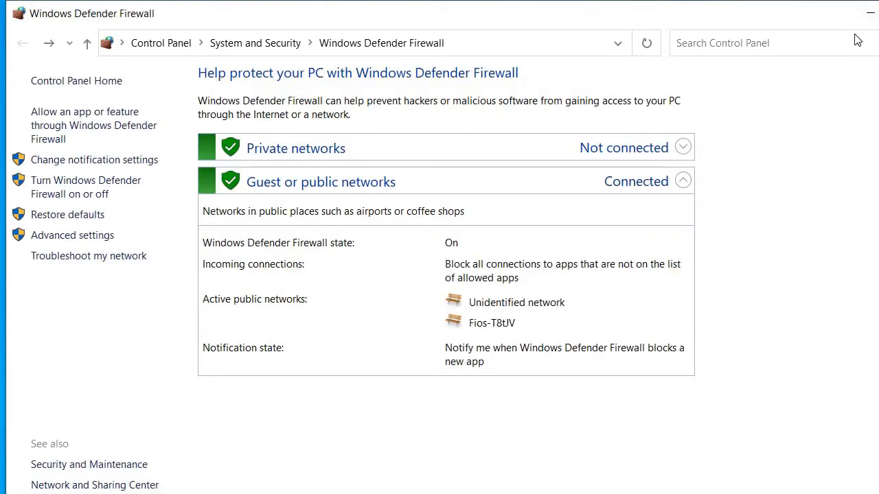
left_click_drag(797, 26, 878, 55)
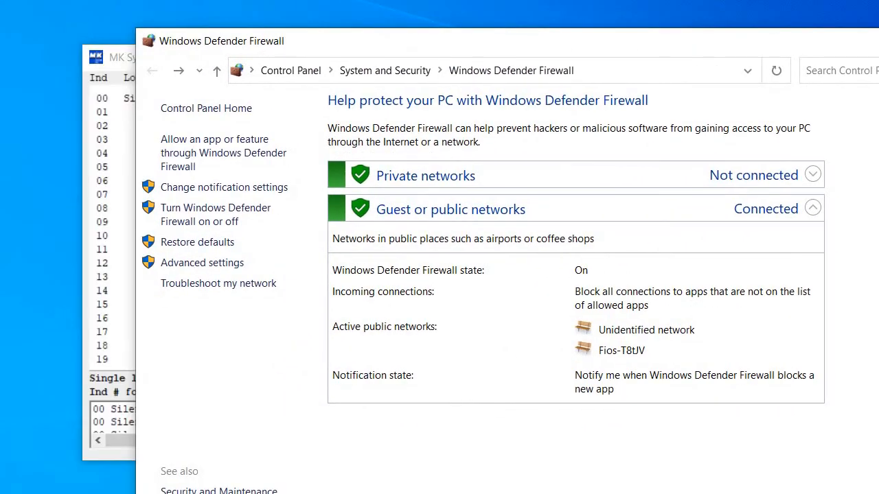
left_click(878, 41)
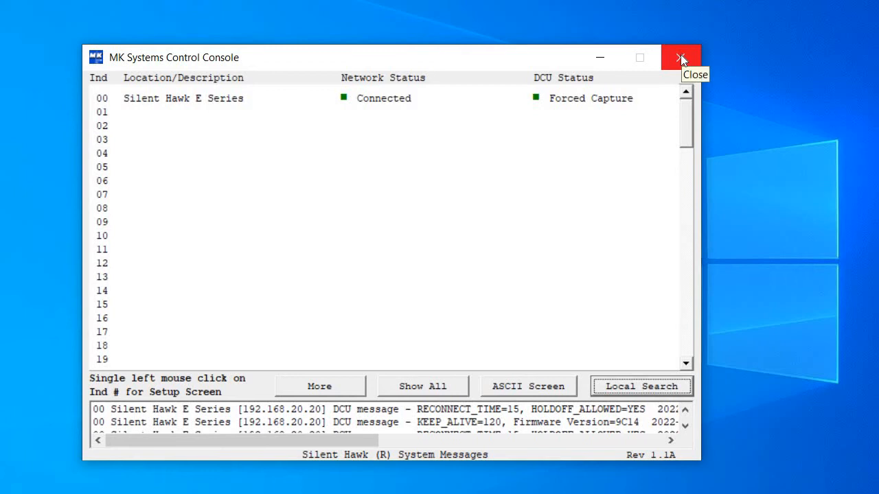
Step: Minimize the Control Console, set the HAWK program shortcut apart on the desktop and launch MK Program
left_click(601, 59)
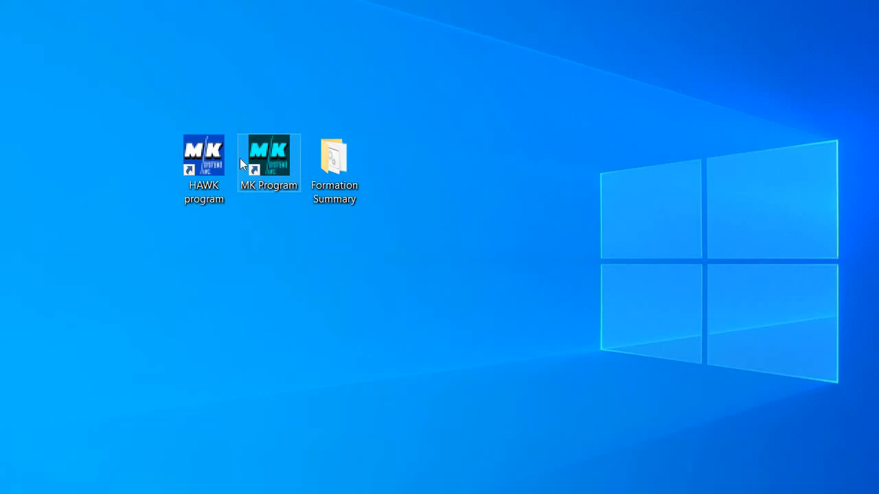
left_click_drag(213, 156, 129, 252)
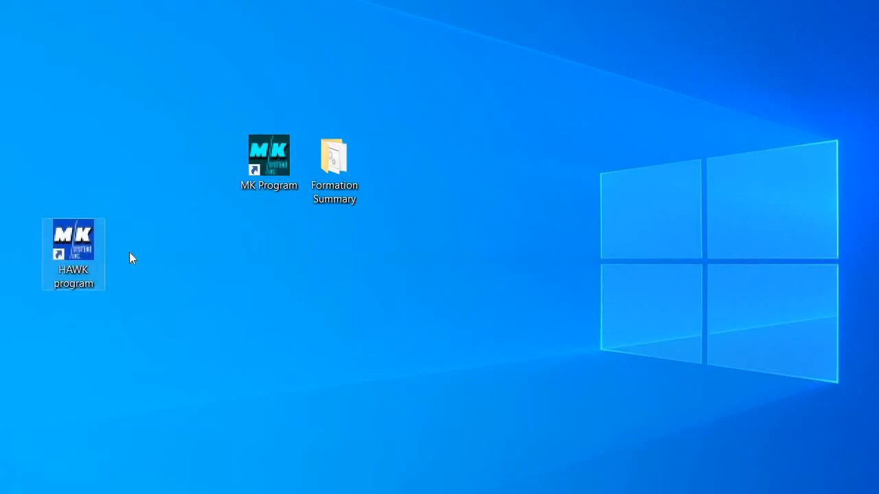
double_click(262, 159)
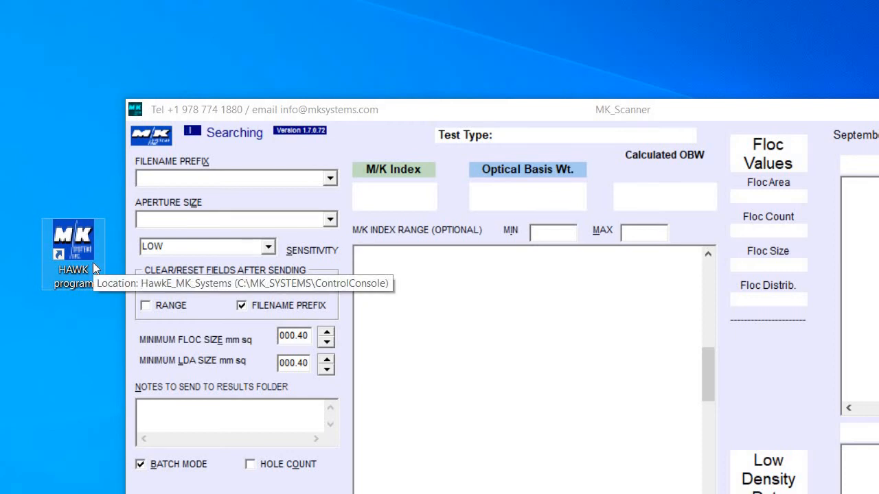
Step: Check the unit's status in the Control Console through the HAWK program shortcut, minimize it and reposition the MK_Scanner window
double_click(93, 262)
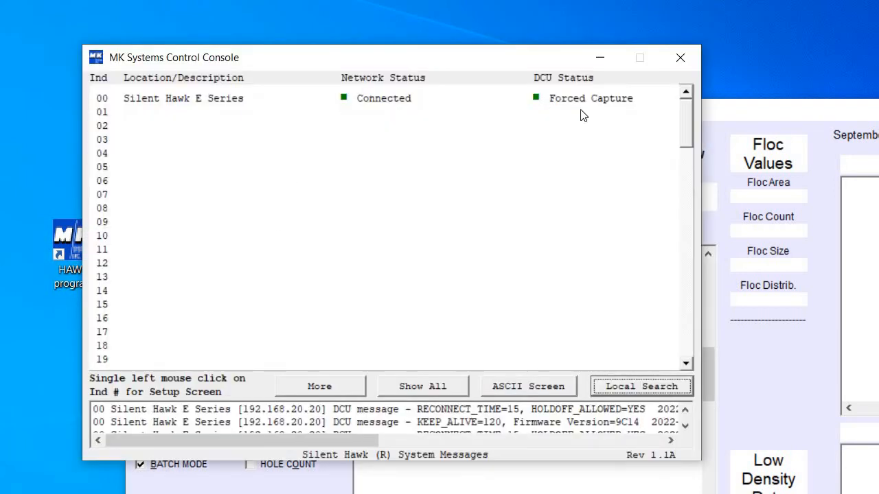
left_click(604, 56)
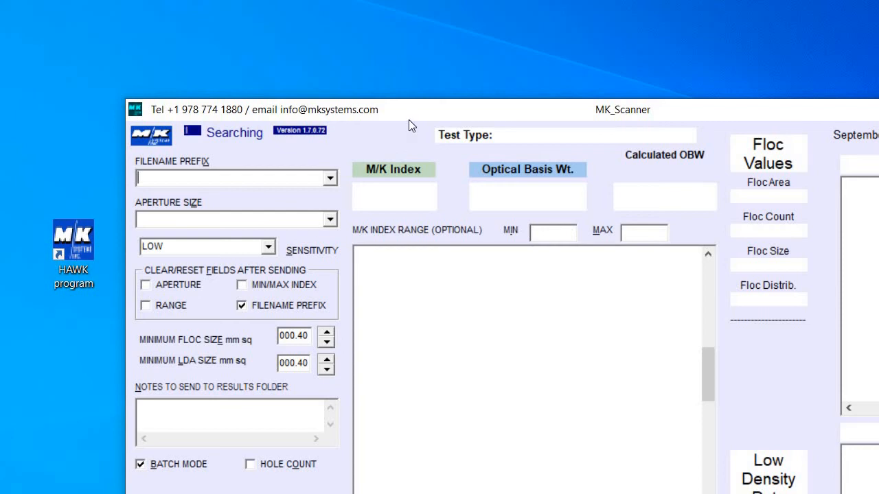
left_click_drag(431, 118, 478, 104)
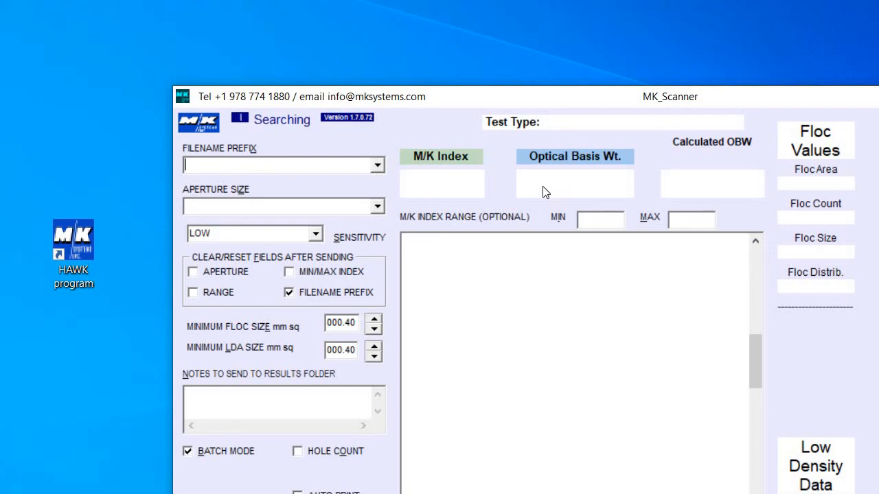
Step: Enter PaperRoll1 as the filename prefix in MK_Scanner
type("PaperRoll-1-")
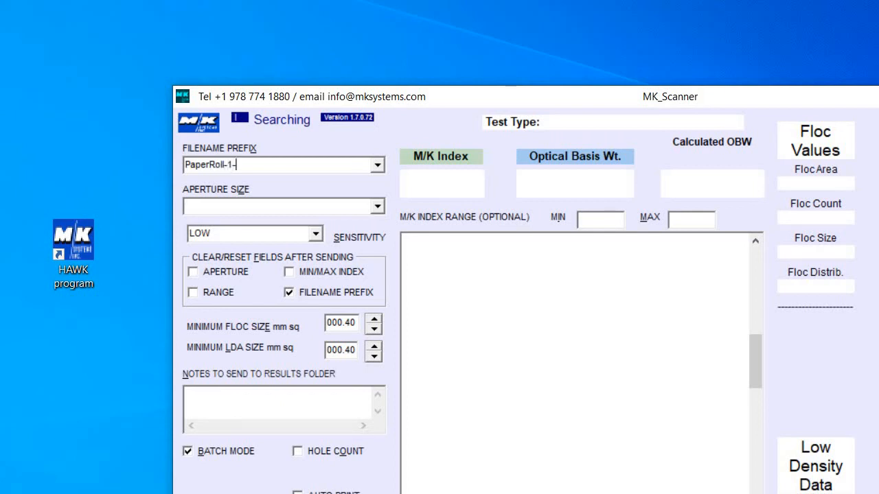
key("BackSpace")
key("BackSpace")
key("BackSpace")
type("1")
Step: Set the aperture size to BLUE (A) and the sensitivity to MED
left_click(378, 208)
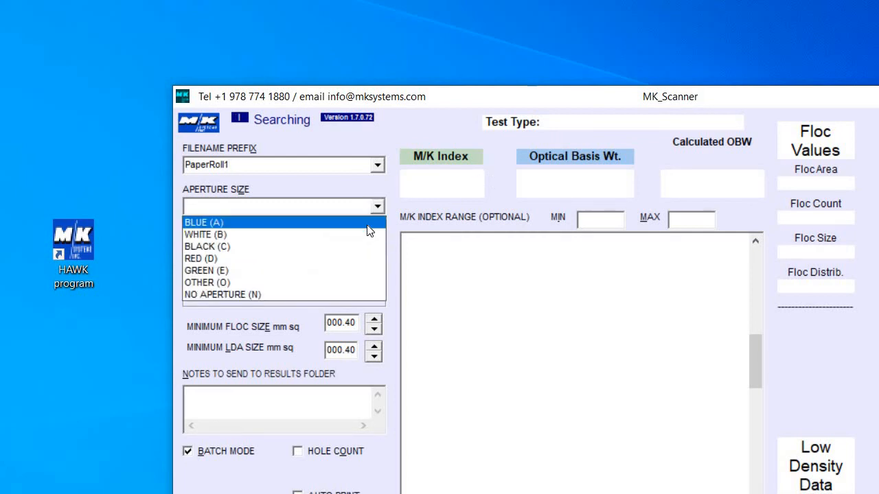
left_click(369, 224)
left_click(316, 235)
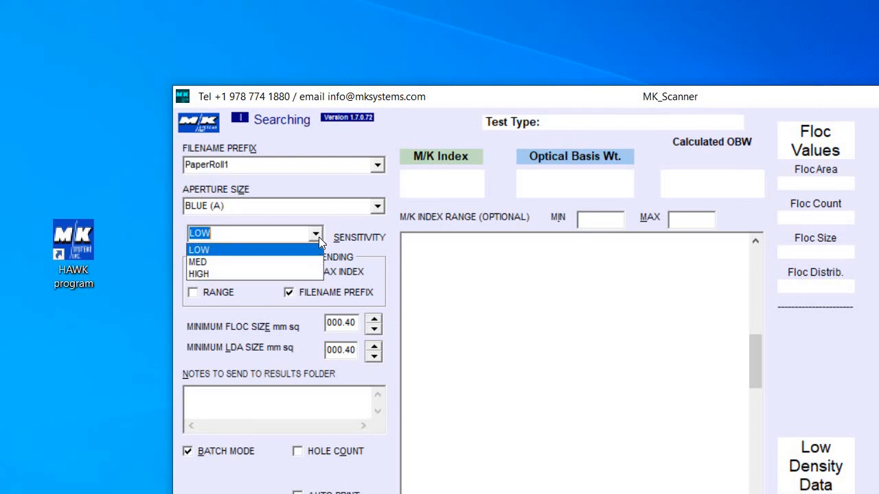
left_click(300, 262)
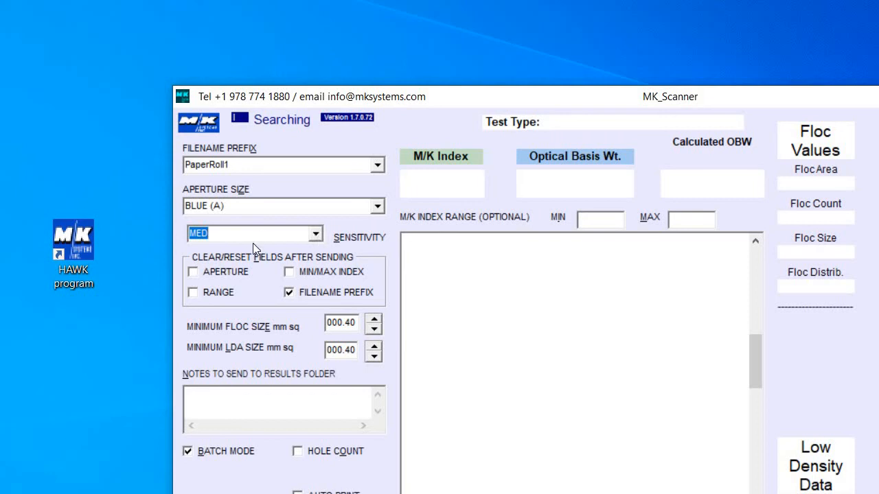
left_click(316, 233)
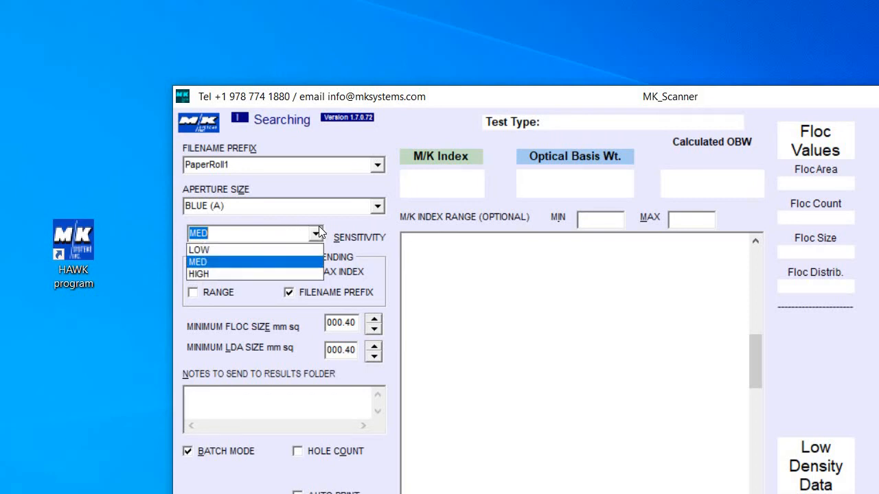
left_click(269, 268)
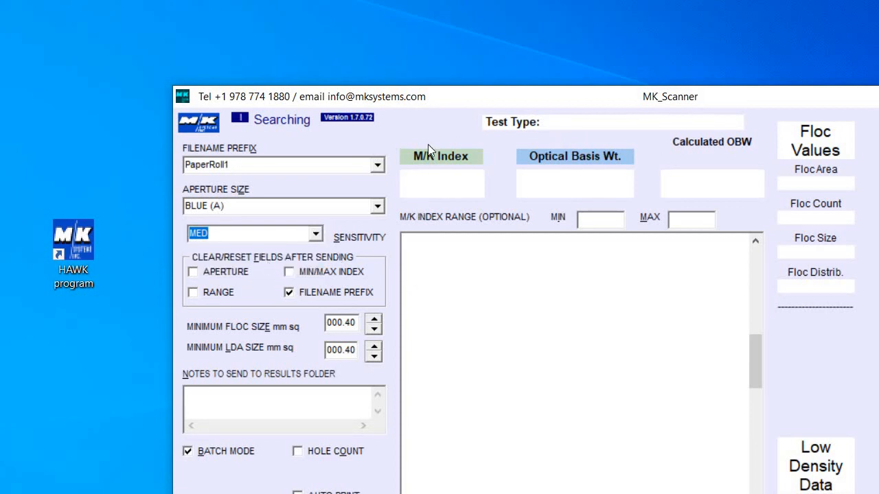
Step: Move the MK_Scanner window up to reach its lower options and turn on Auto Print
left_click_drag(453, 101, 455, 0)
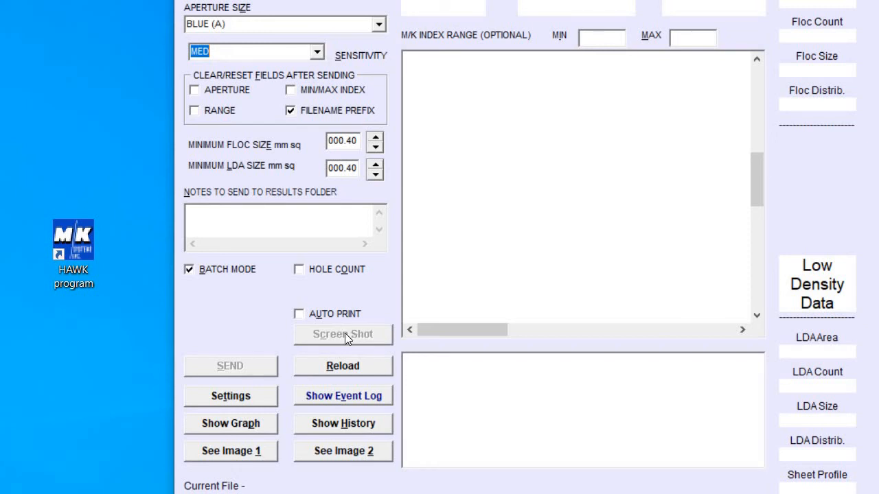
left_click(300, 316)
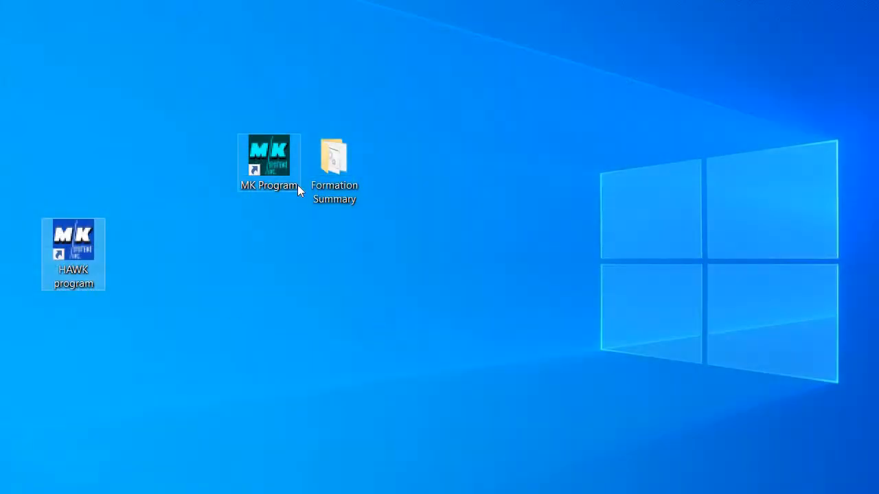
Step: Open the Formation Summary folder on the desktop and delete the existing 2022-Sep-14_FlocForm_Summary file
left_click(327, 179)
double_click(327, 178)
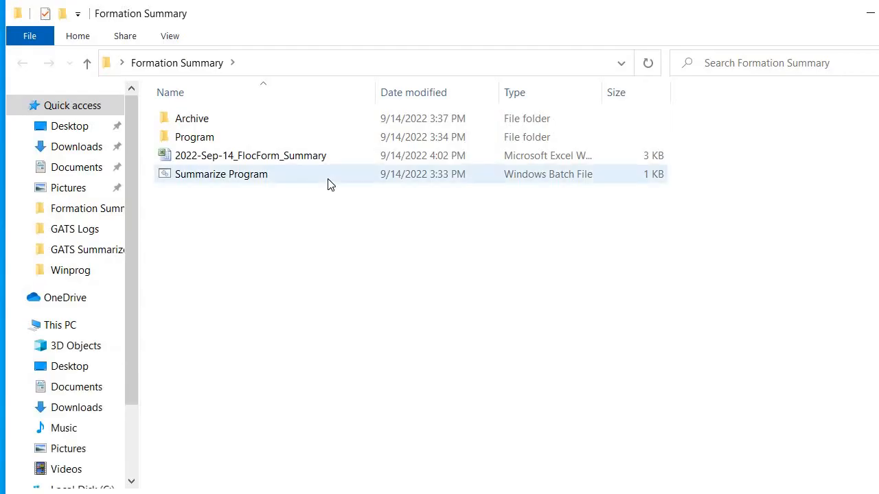
left_click(320, 161)
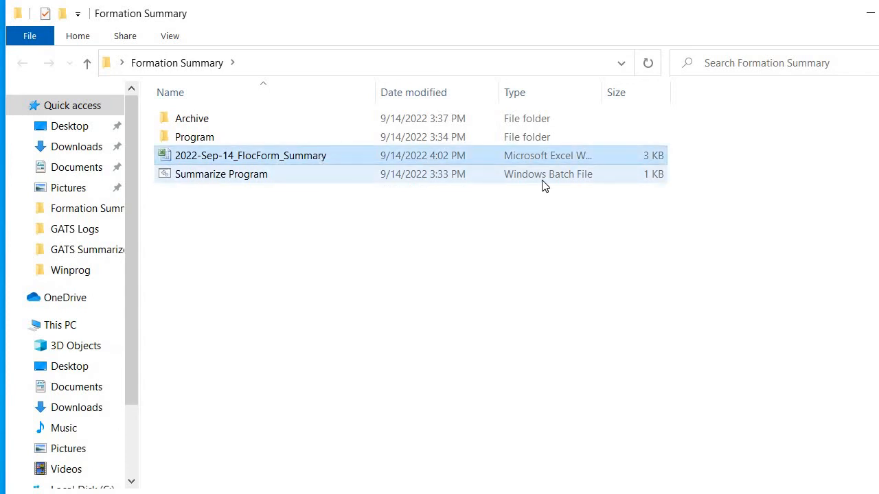
key("Delete")
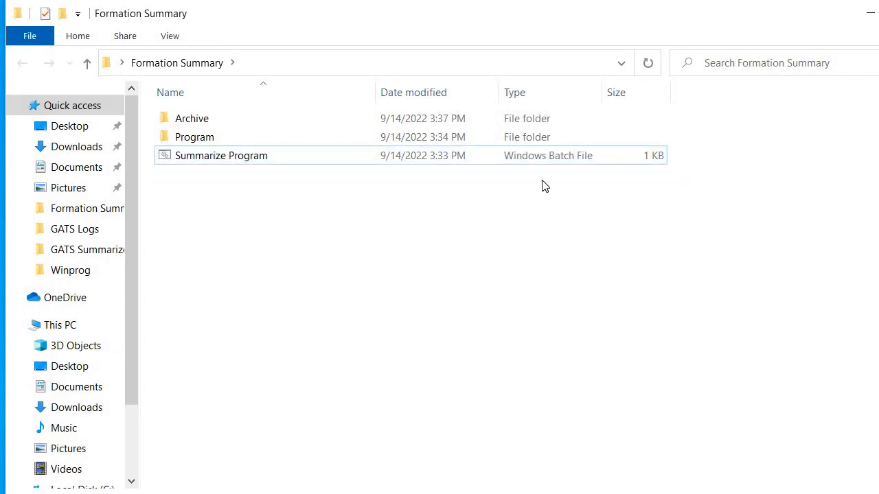
Step: Run the Summarize Program batch file and open the newly generated 2022-Sep-14_FlocForm_Summary in Excel, moving its window aside
left_click(213, 158)
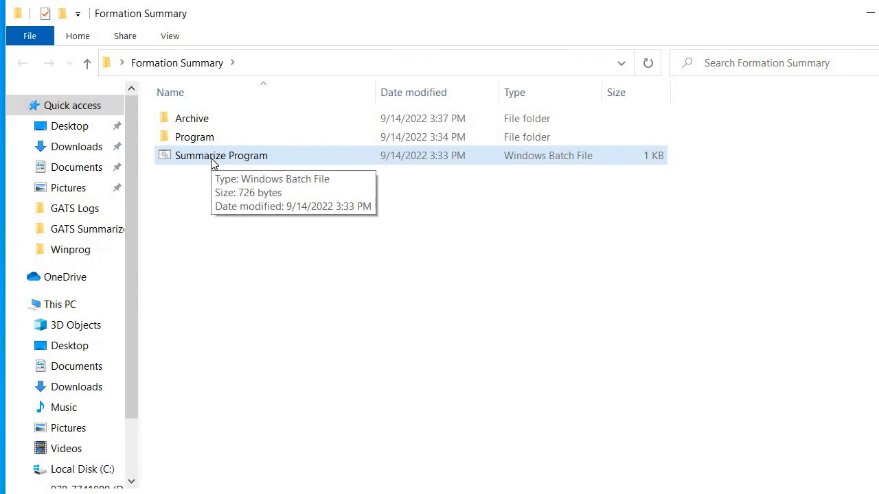
double_click(214, 163)
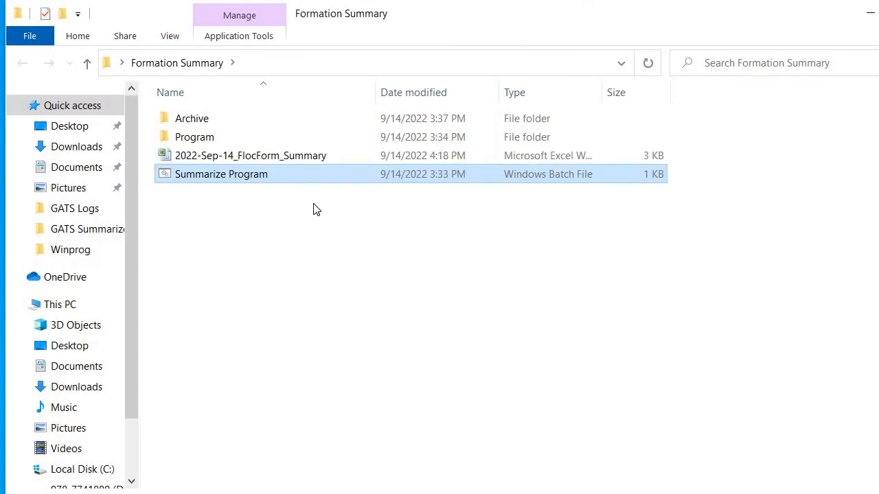
left_click(256, 160)
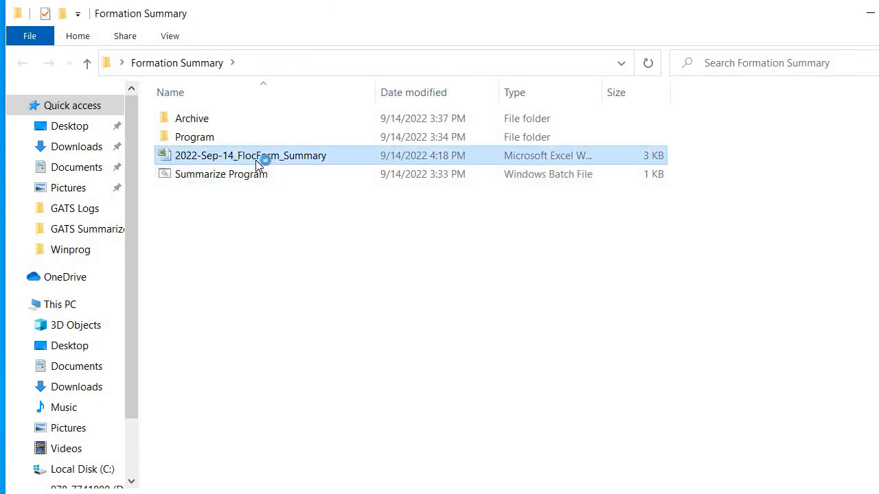
double_click(256, 155)
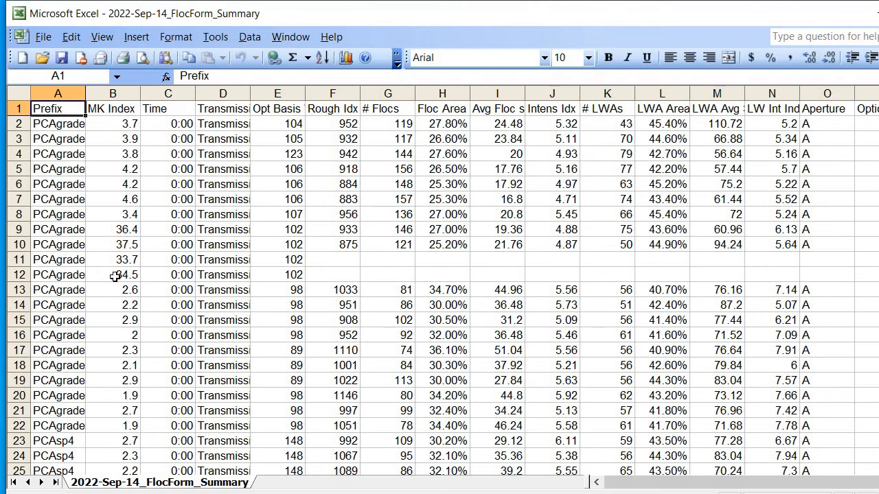
left_click_drag(587, 17, 639, 78)
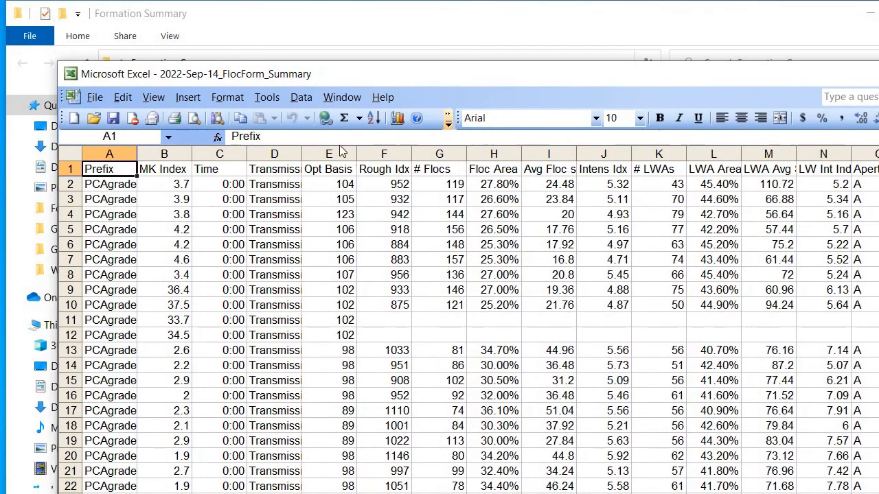
Step: Examine the Prefix, MK Index, Time and Transmission columns of the summary spreadsheet row by row
left_click(131, 197)
left_click(117, 229)
left_click(104, 259)
left_click(99, 288)
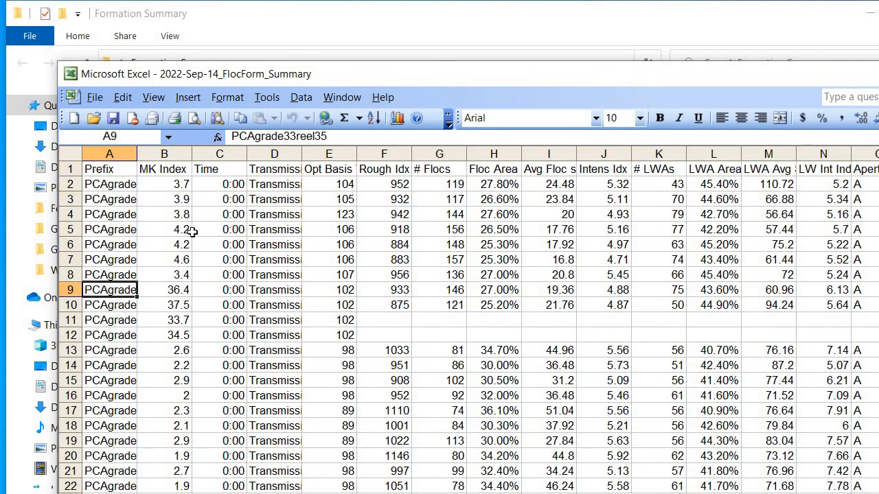
left_click_drag(182, 185, 182, 350)
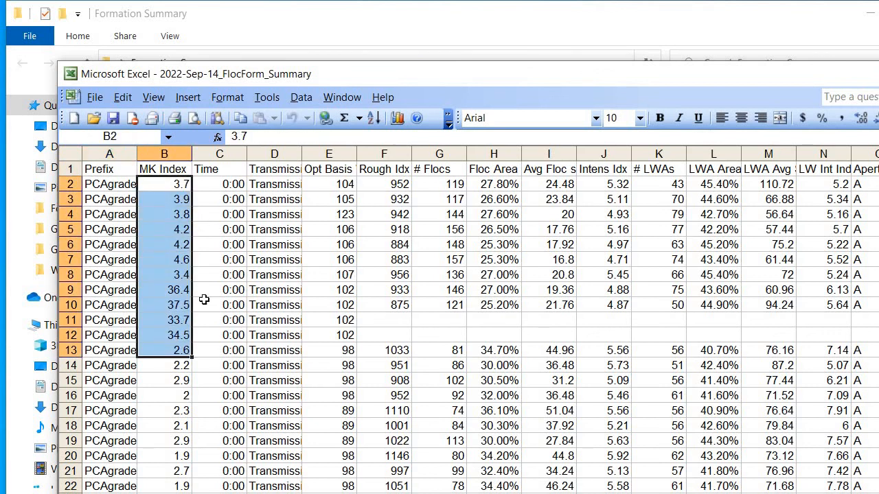
left_click_drag(225, 196, 206, 409)
left_click(216, 212)
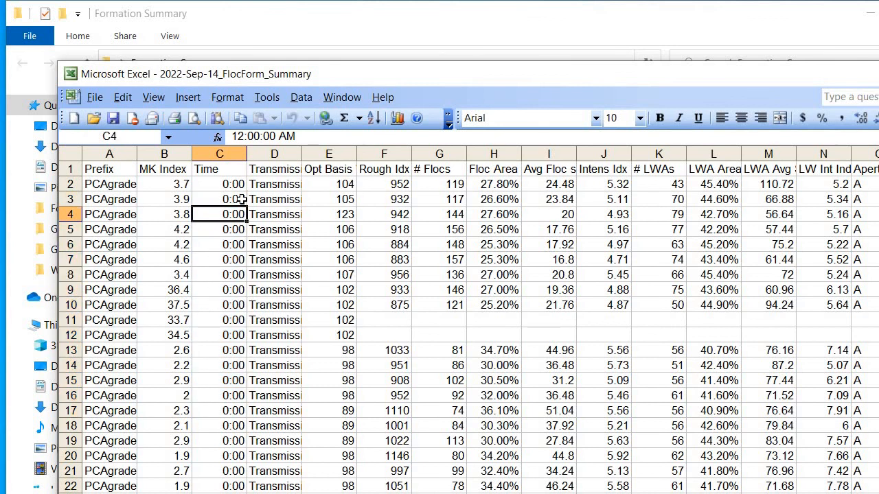
left_click_drag(276, 185, 275, 321)
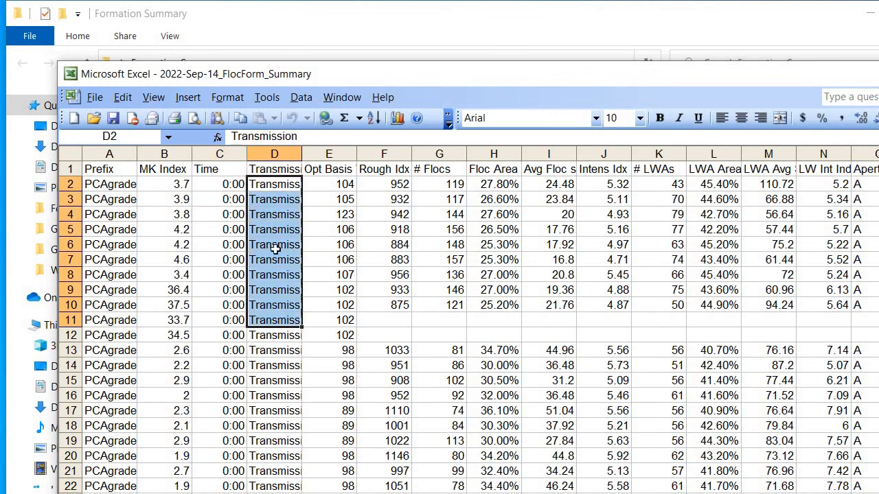
Step: Move the spreadsheet window up and look through the summary rows down to the last PCAsp4 entry
left_click_drag(607, 69, 650, 0)
scroll(377, 182, "down", 3)
scroll(360, 203, "down", 1)
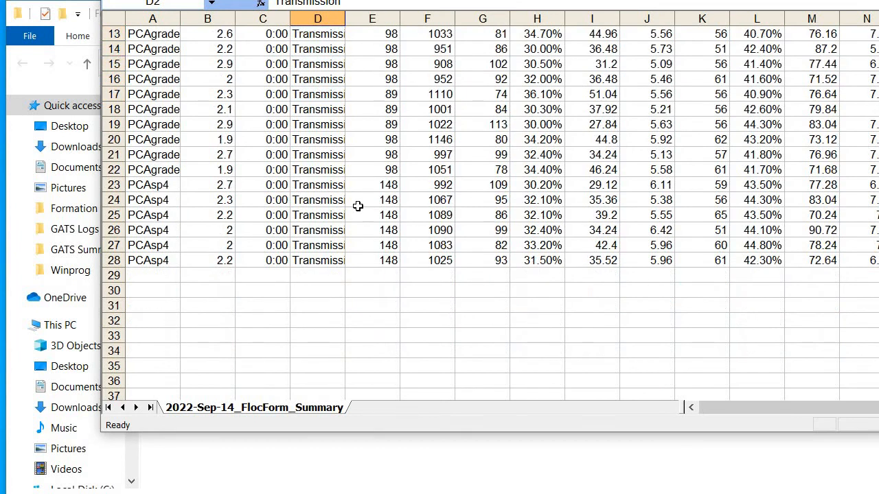
scroll(304, 269, "up", 4)
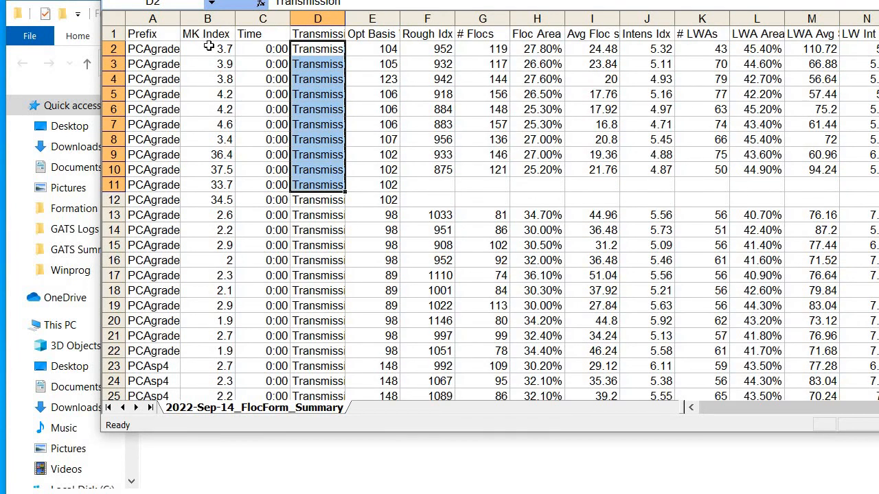
Step: Enter the formula =CORREL(B16:B28,H16:H28) in cell B30 to correlate the MK Index with the Floc Area
scroll(262, 147, "down", 2)
left_click(257, 380)
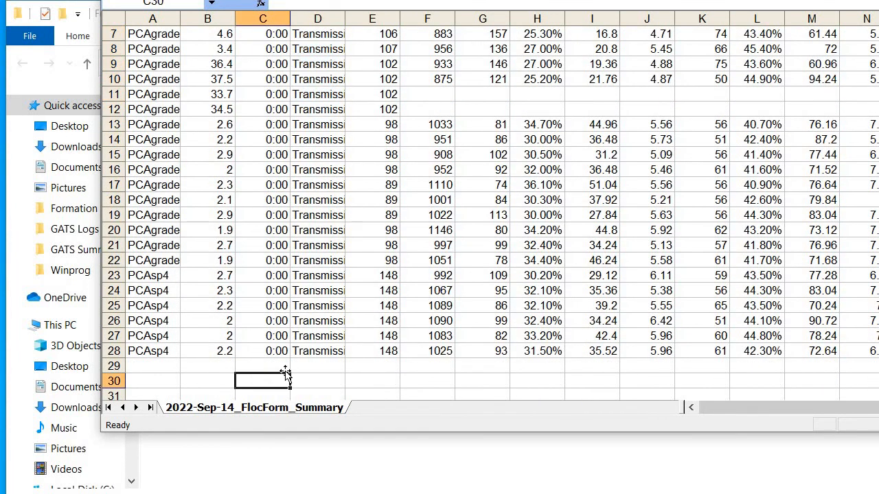
key("Left")
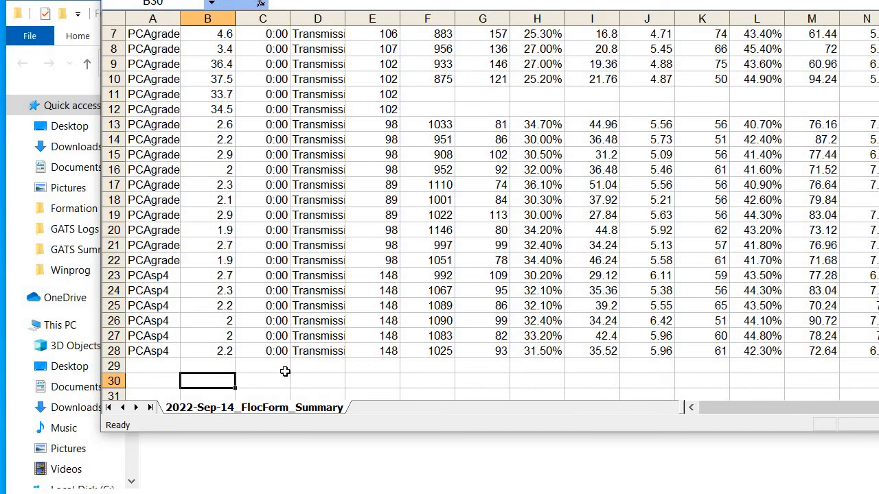
scroll(288, 364, "up", 2)
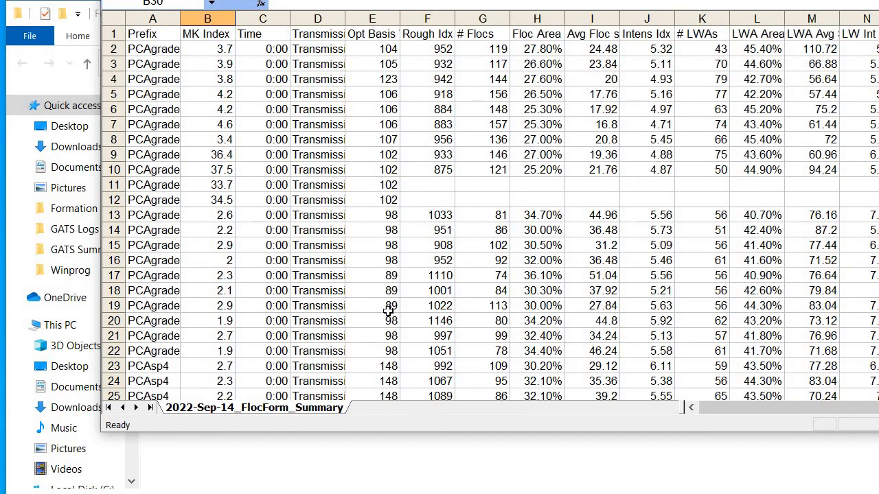
scroll(336, 269, "down", 2)
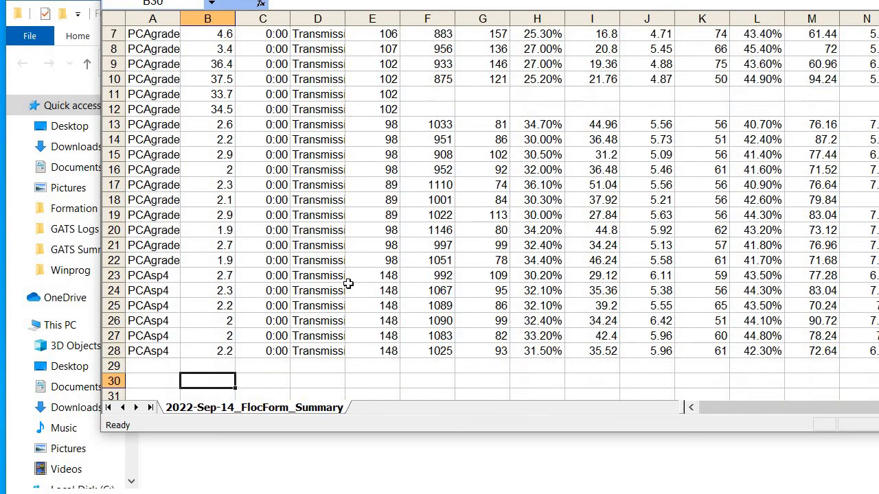
type("=")
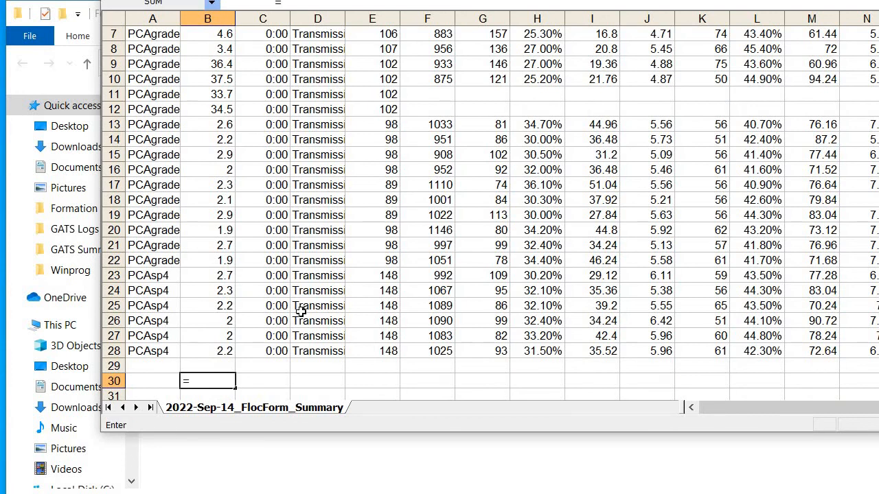
type("correl(")
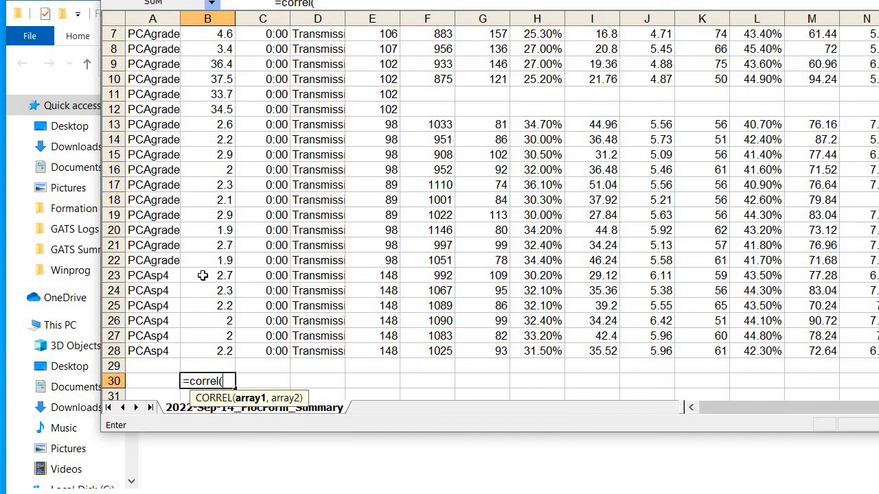
left_click(227, 175)
left_click_drag(227, 177, 198, 361)
type(",")
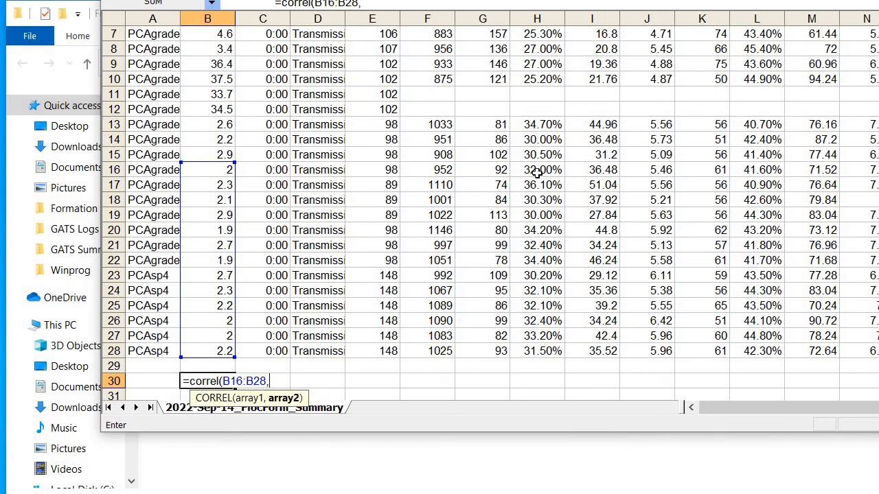
left_click_drag(538, 175, 560, 342)
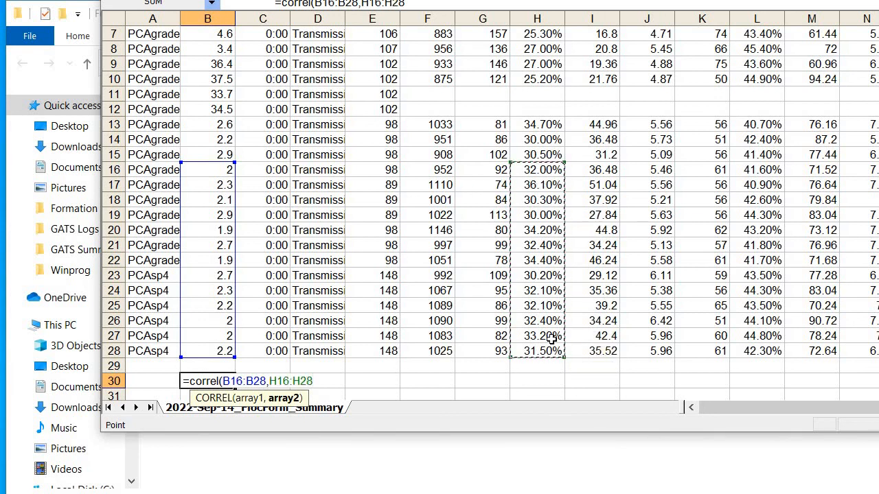
key("Return")
key("Up")
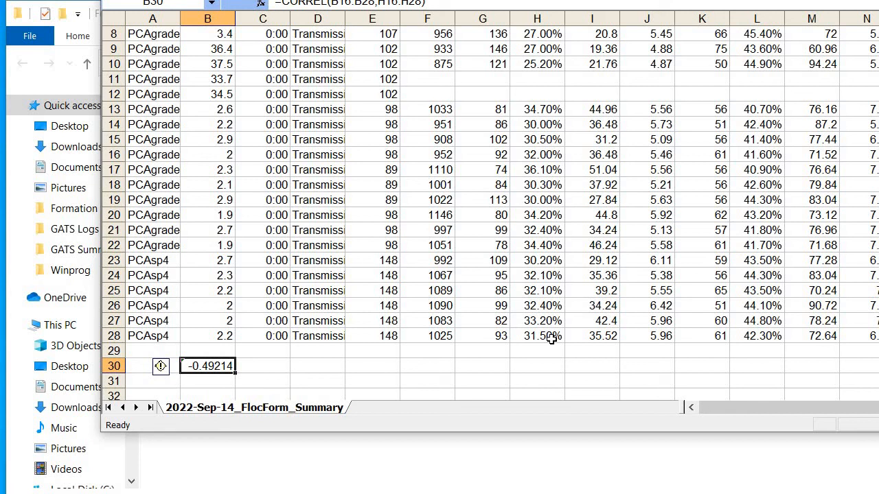
Step: Examine the upper rows of the Floc Area, Rough Idx and # Flocs columns
scroll(551, 340, "up", 3)
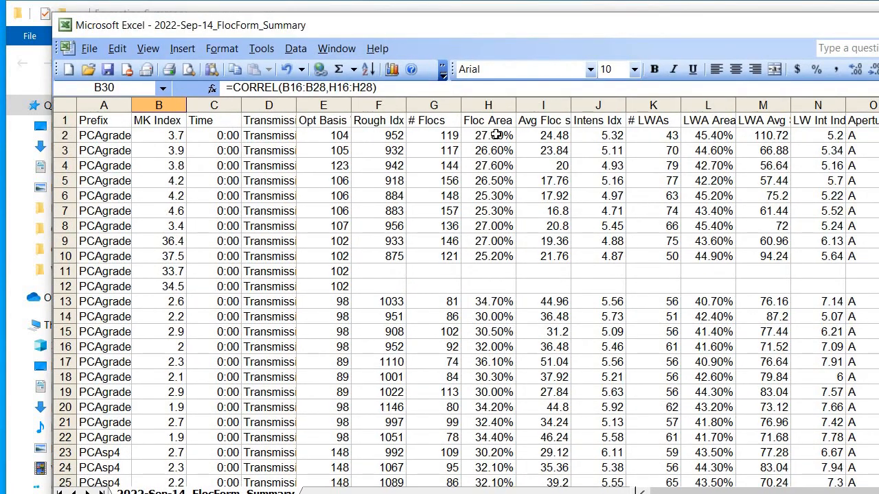
left_click_drag(491, 134, 482, 270)
left_click_drag(369, 131, 374, 214)
left_click_drag(447, 148, 443, 223)
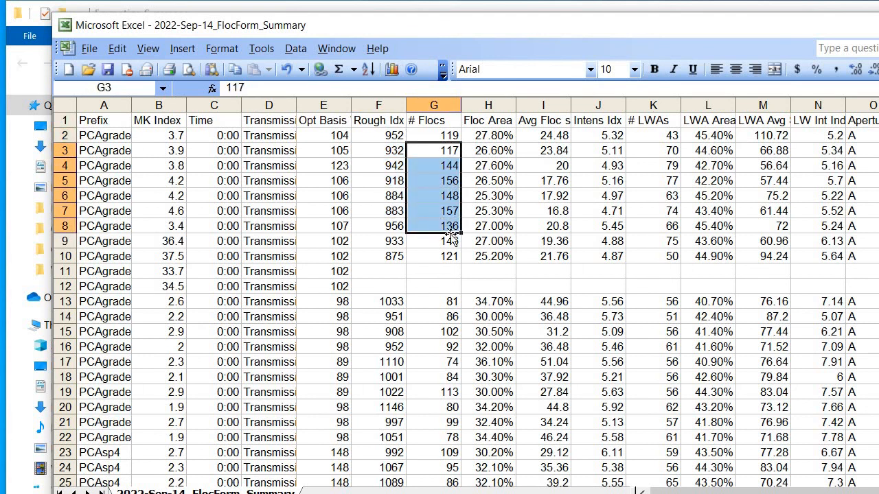